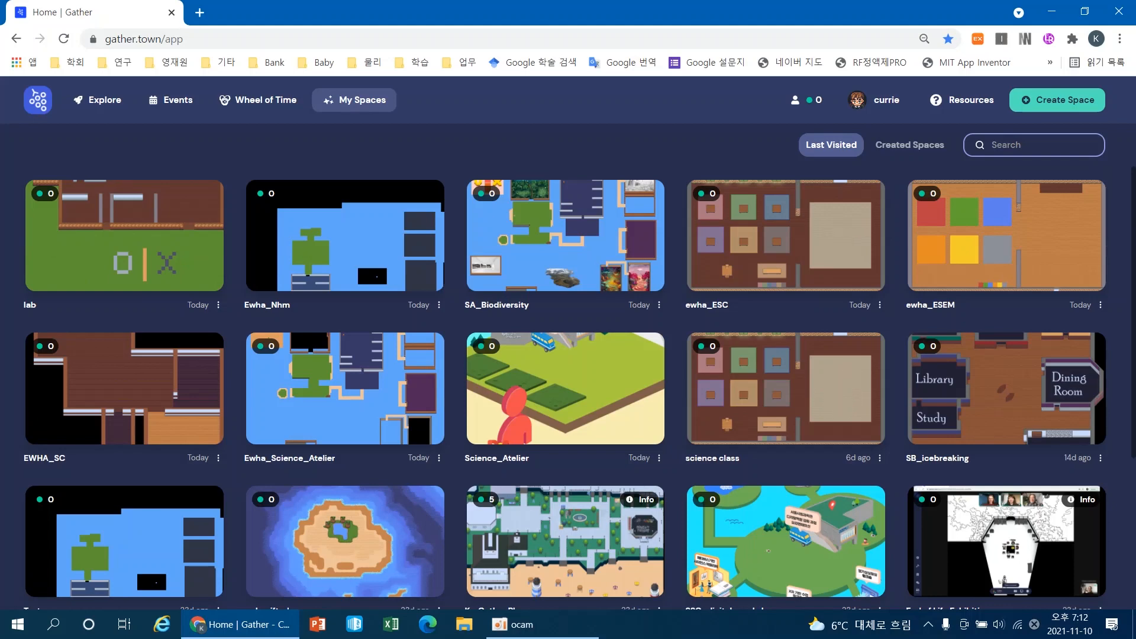
- Start creating a new space for the Work use case and choose the Classroom (Small) template from the Education category
click(1057, 100)
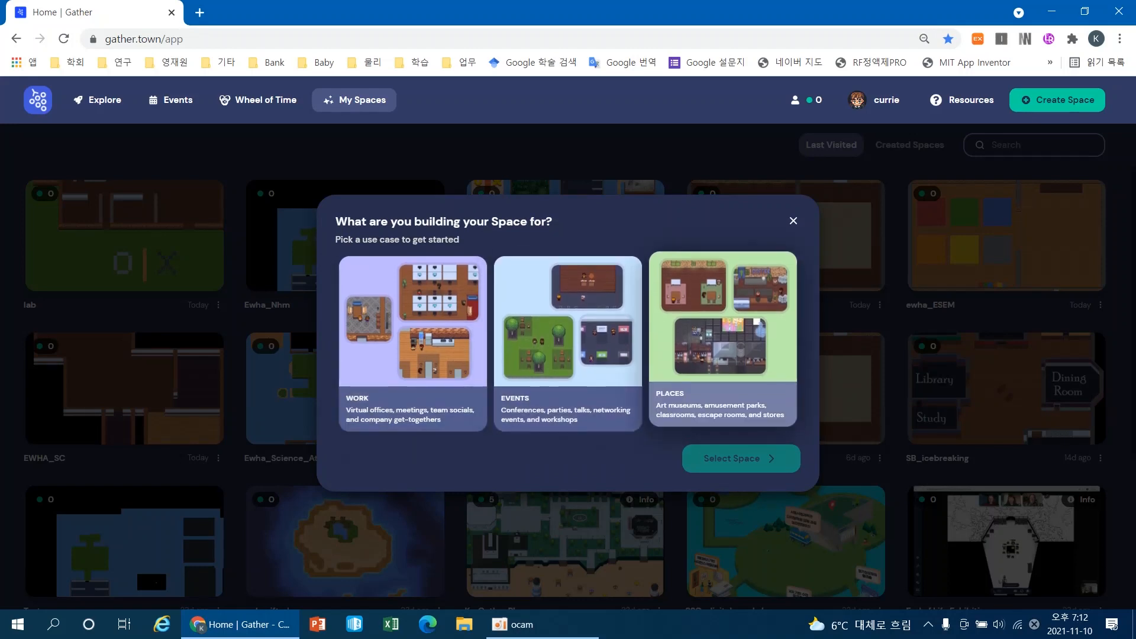
click(413, 343)
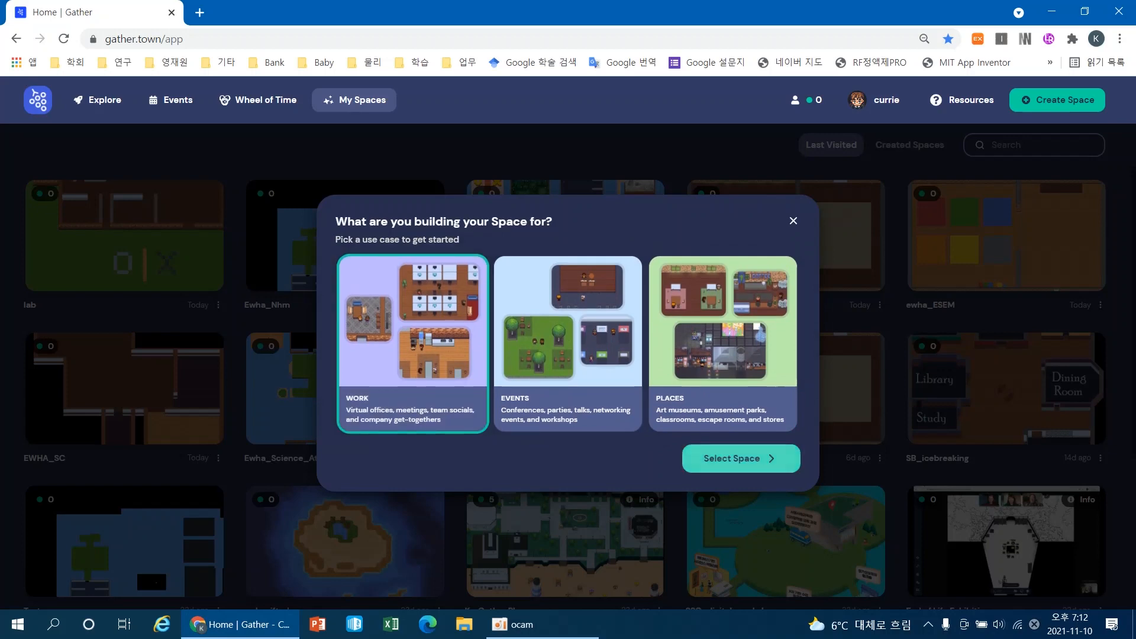
click(740, 459)
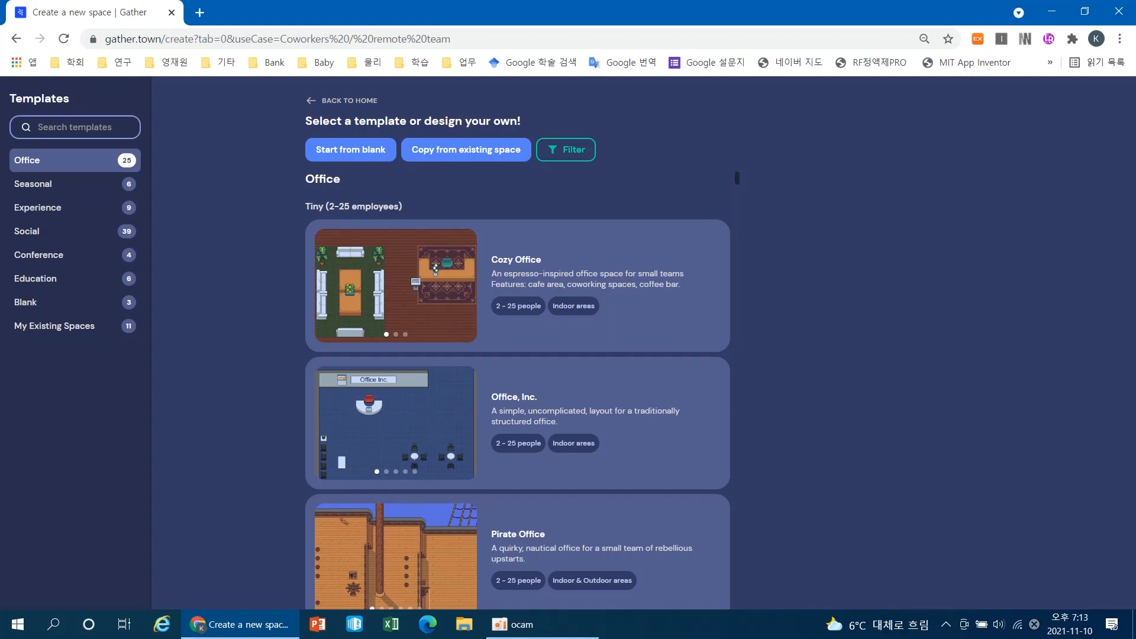
click(36, 279)
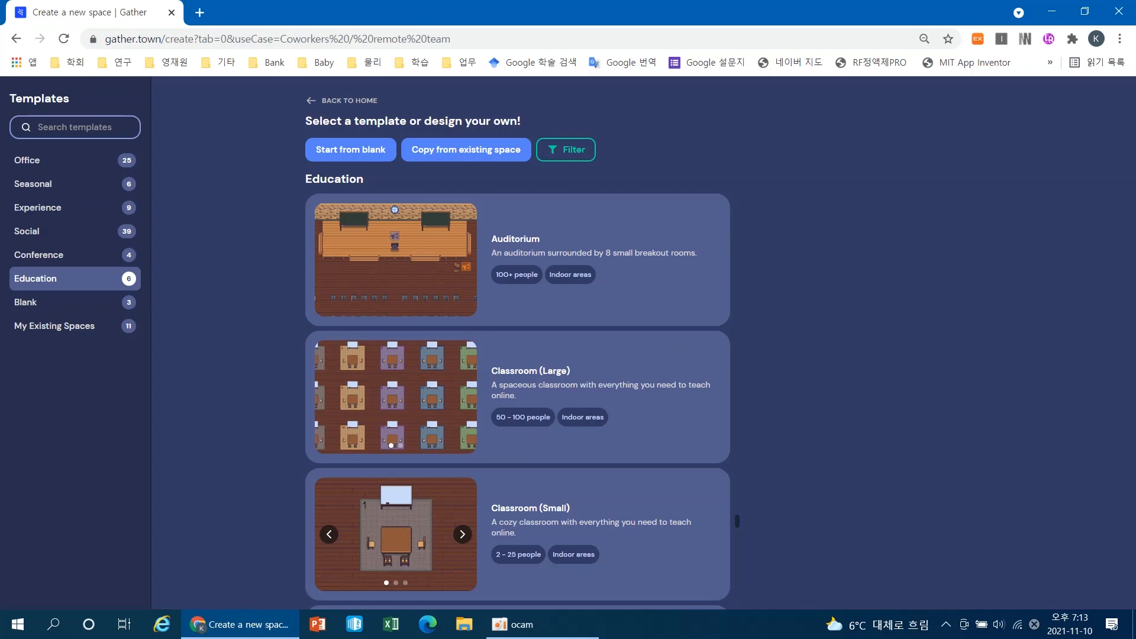
click(408, 535)
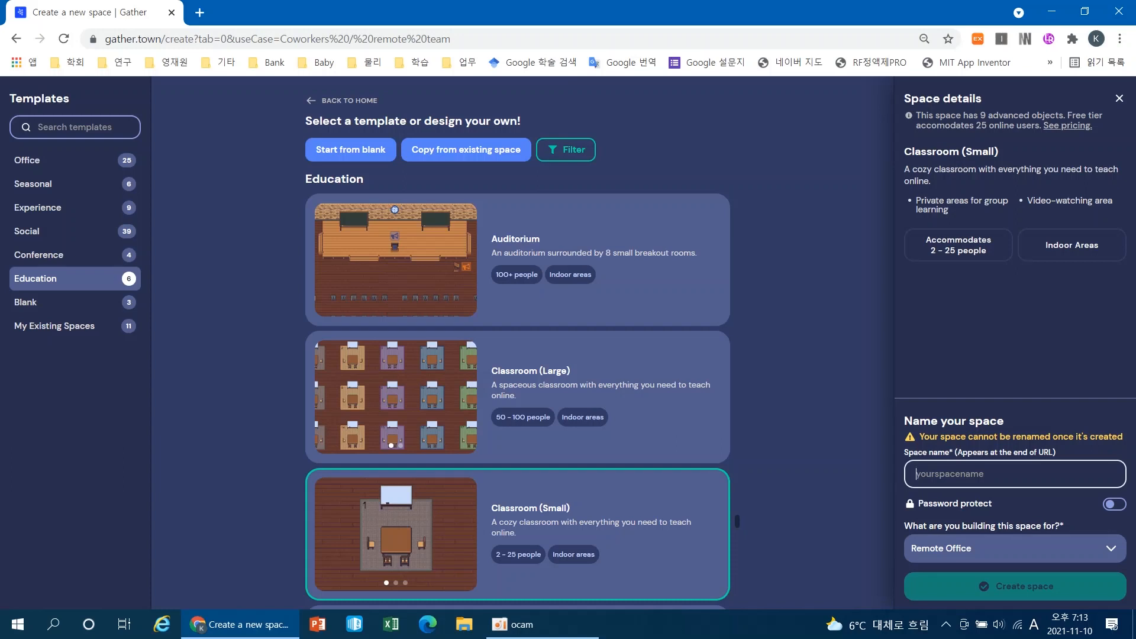
- Name the space Science_Lab, turn on password protection and enter the space password
key(Hangul)
text(ㄴ)
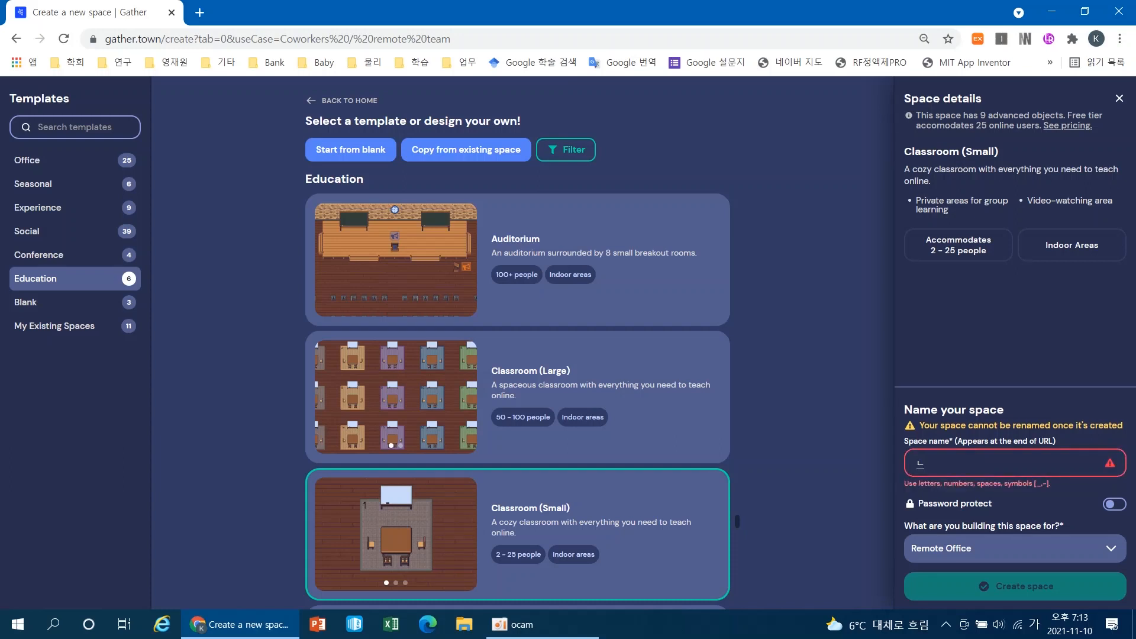
key(BackSpace)
key(Hangul)
text(Sc)
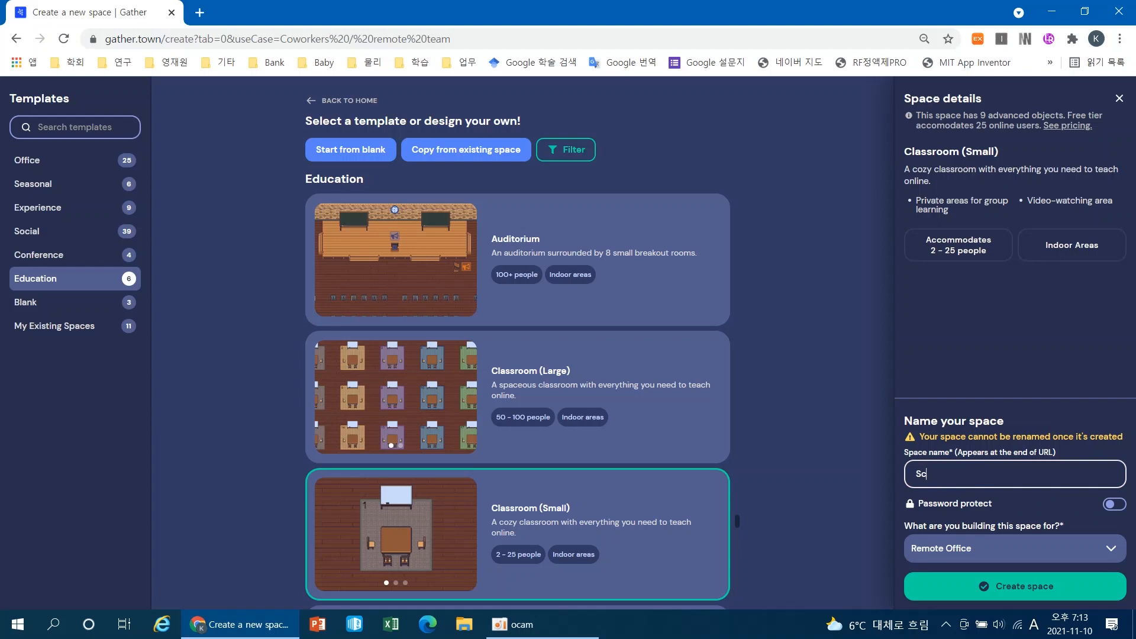
text(ience _Lab)
click(1114, 505)
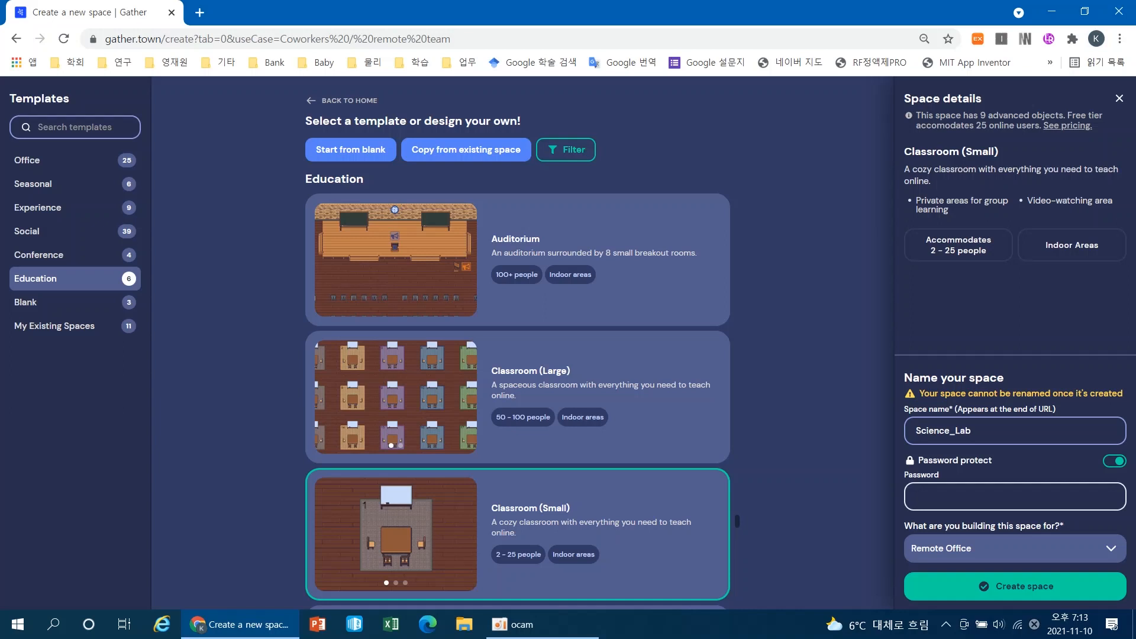
text(••••)
- Create the space with Classroom as its purpose and join the gathering
click(1016, 548)
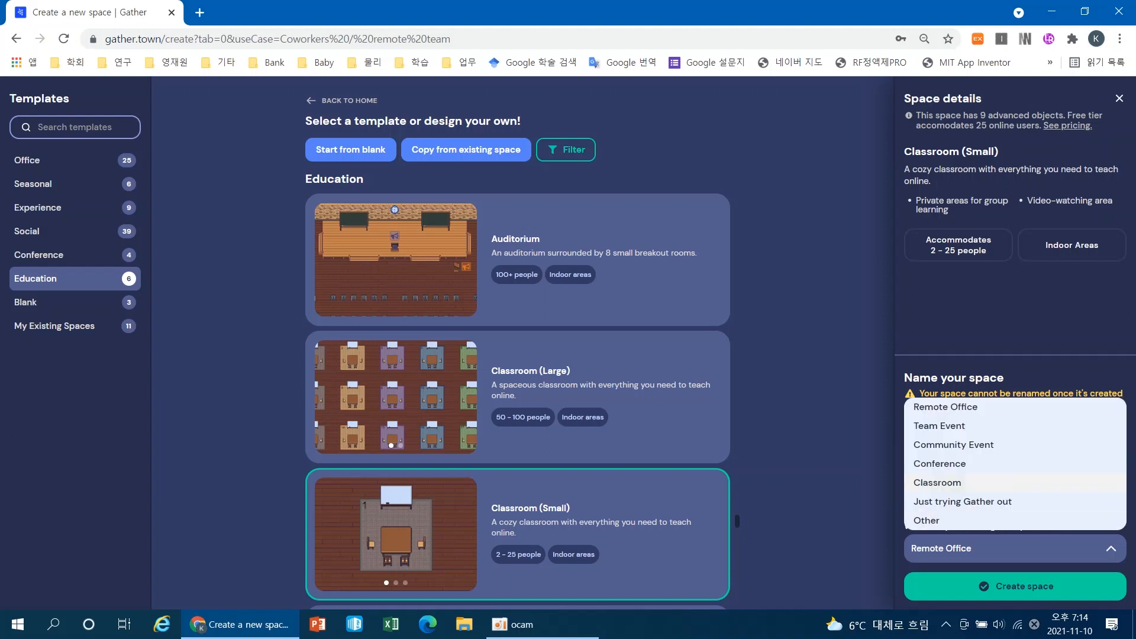
click(947, 482)
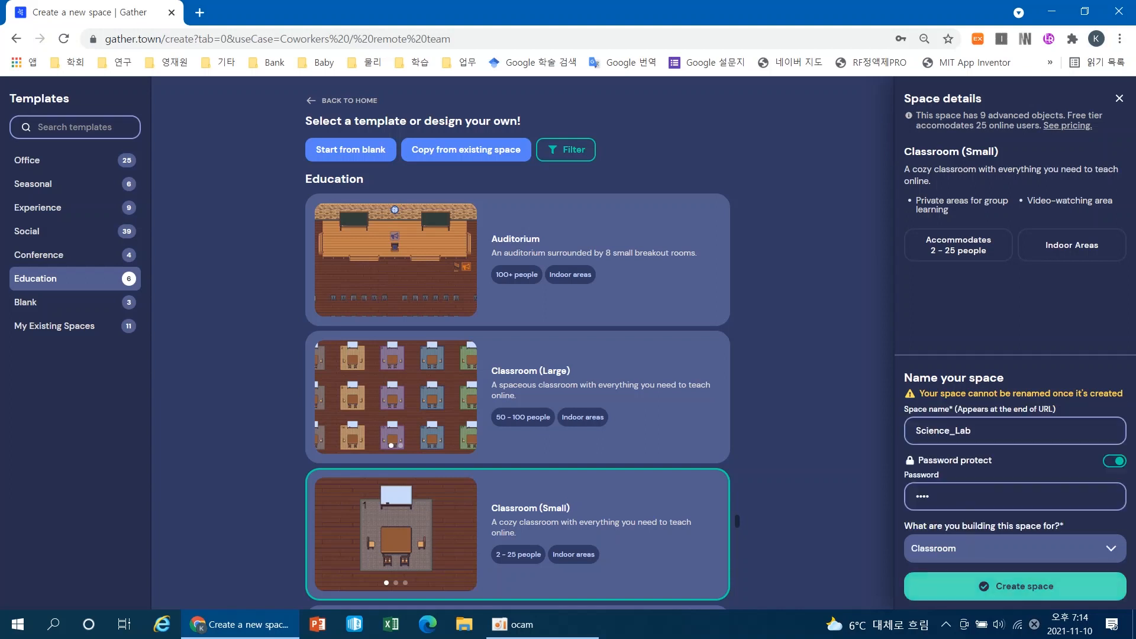
click(1016, 586)
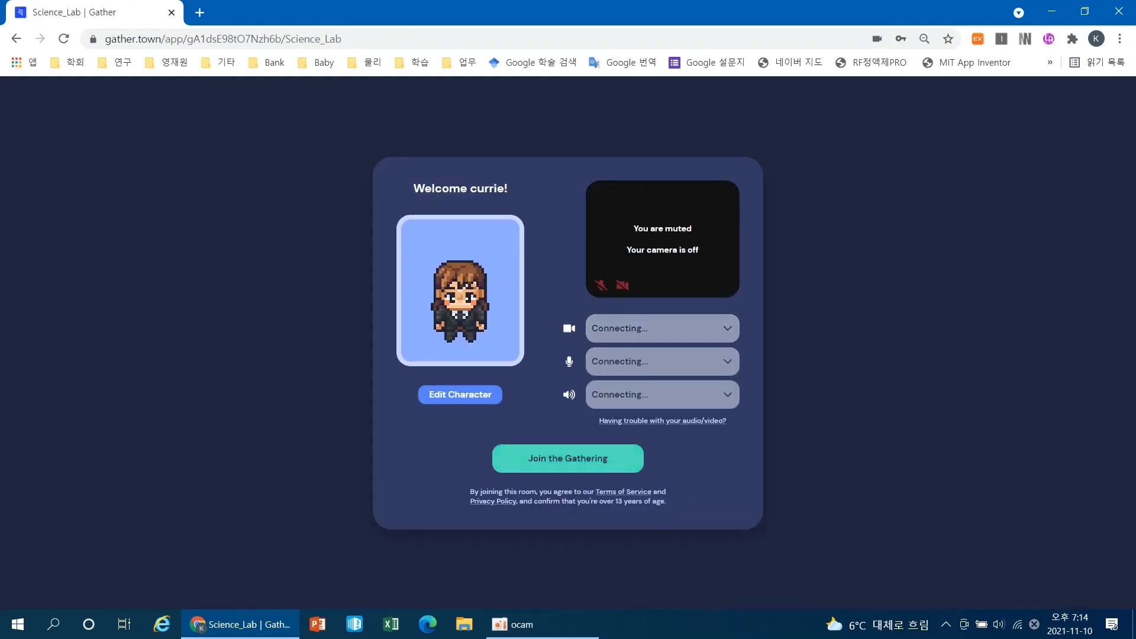
click(568, 458)
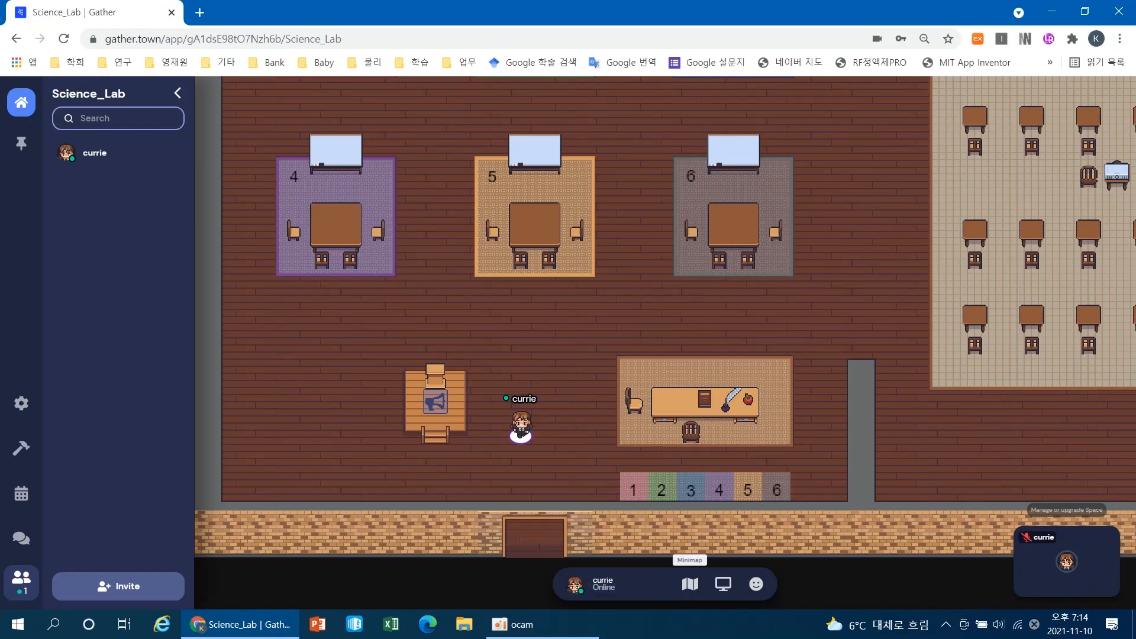
- View the classroom's minimap and close it again
click(690, 584)
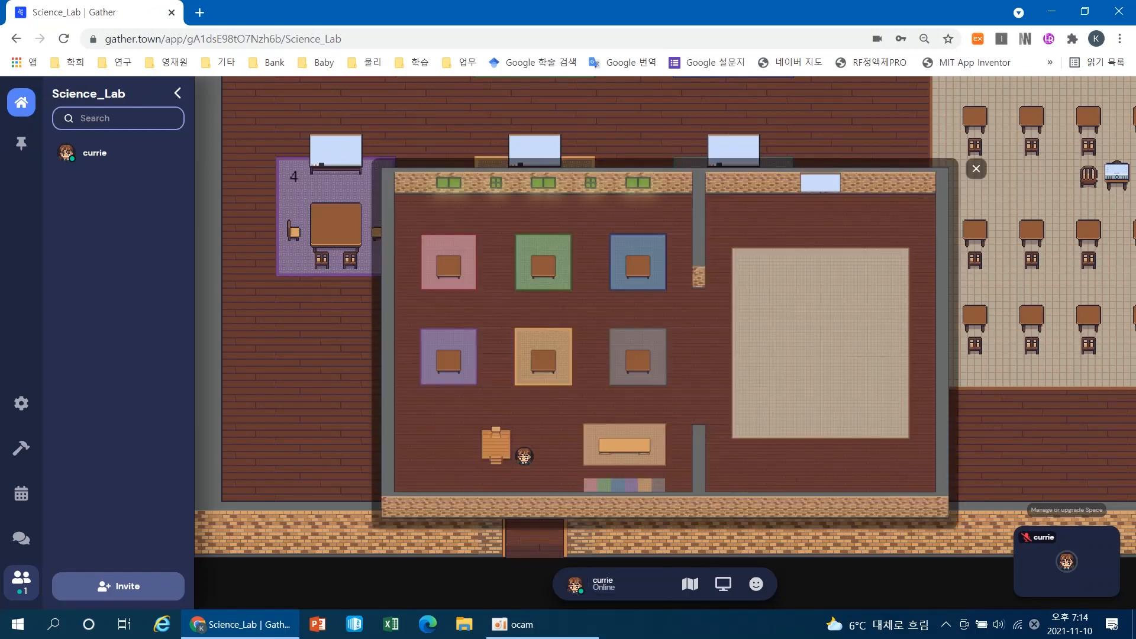
click(977, 169)
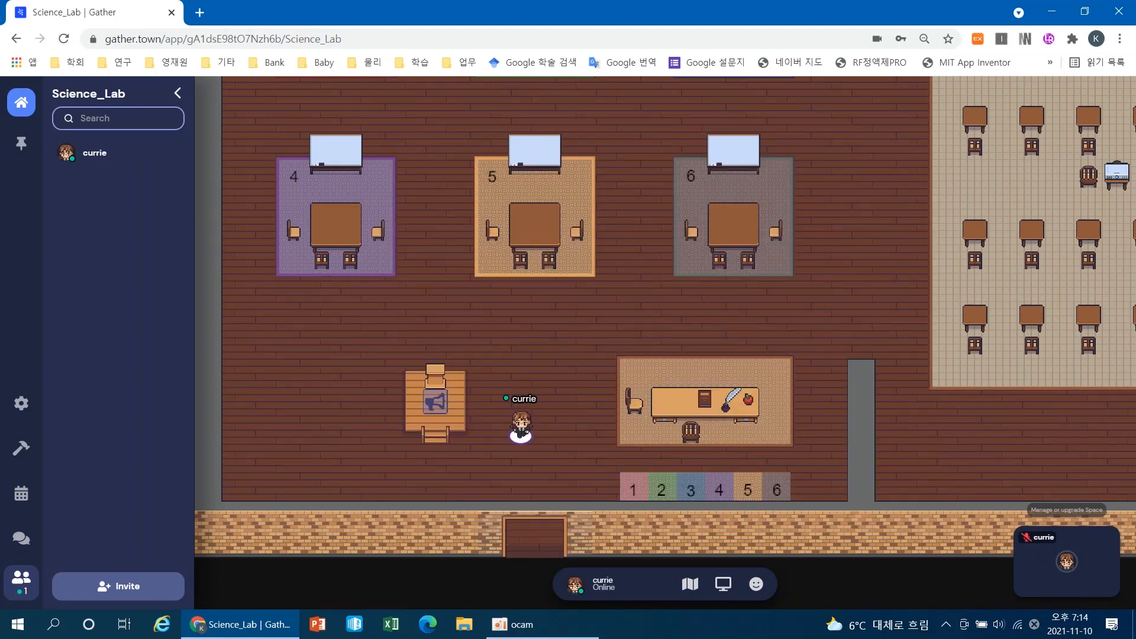
mouse_move(756, 584)
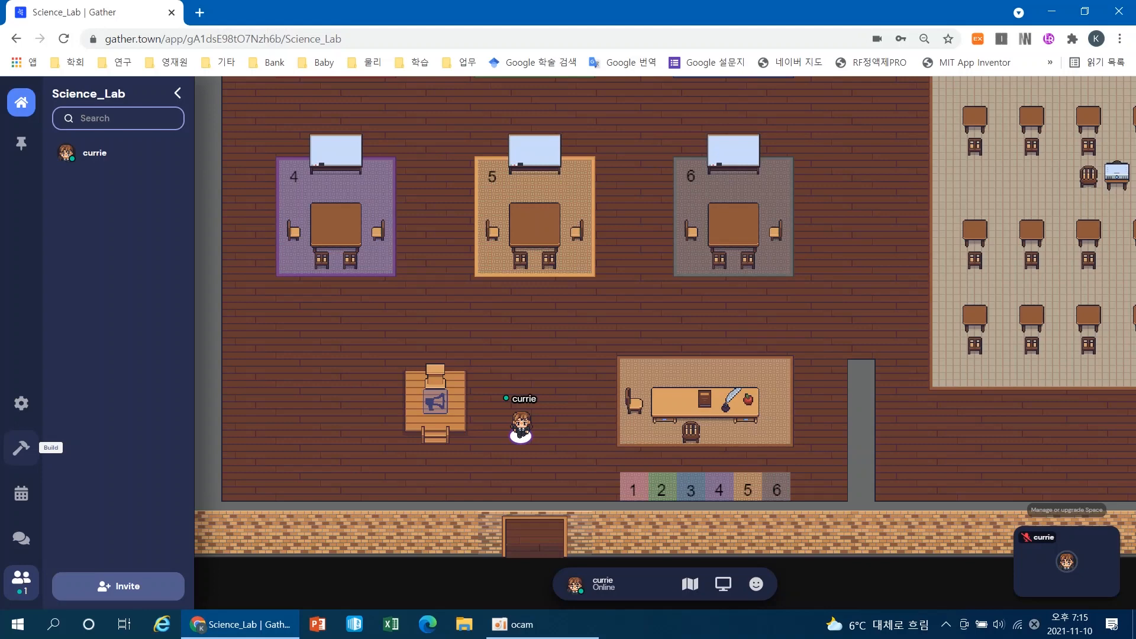
- Open the Science_Lab room in Mapmaker and compare its grid layout with the live room
click(21, 447)
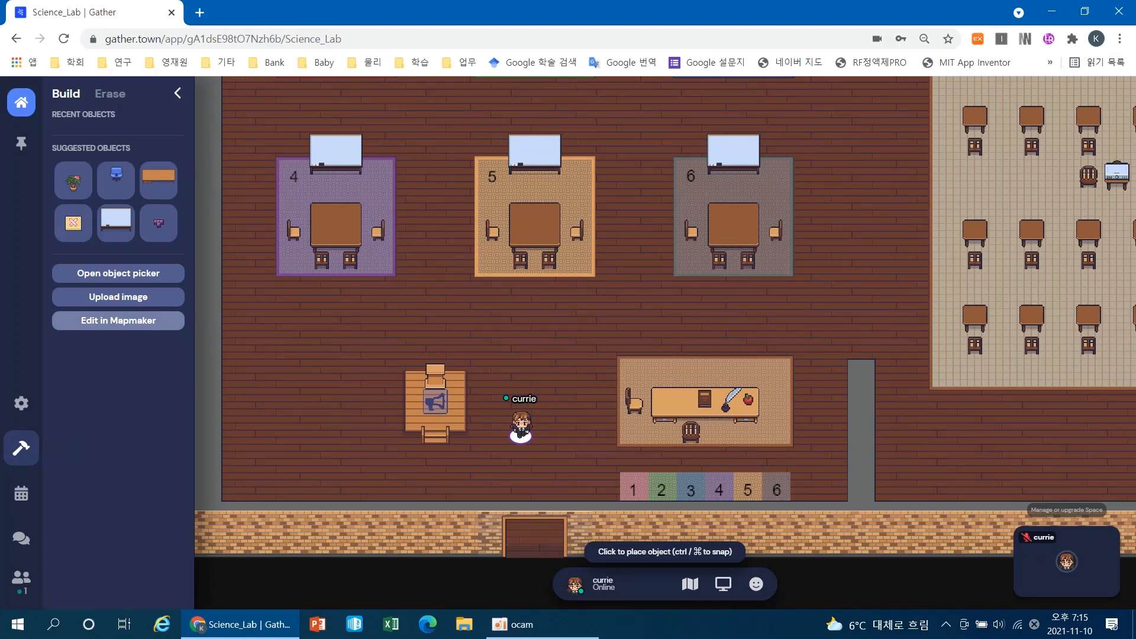
click(118, 320)
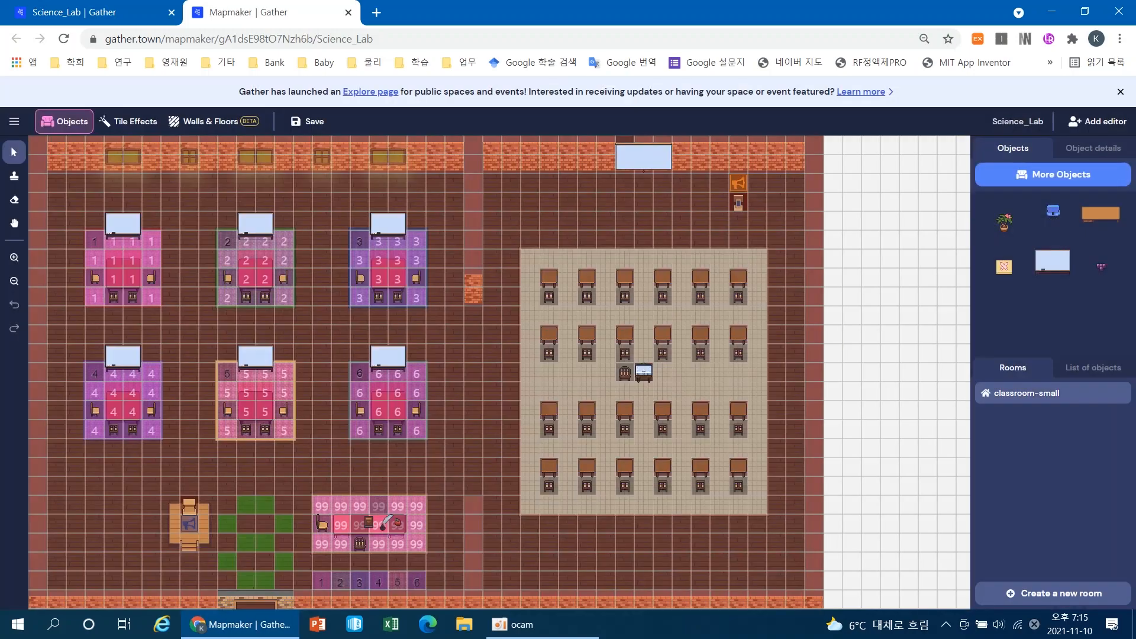
click(88, 12)
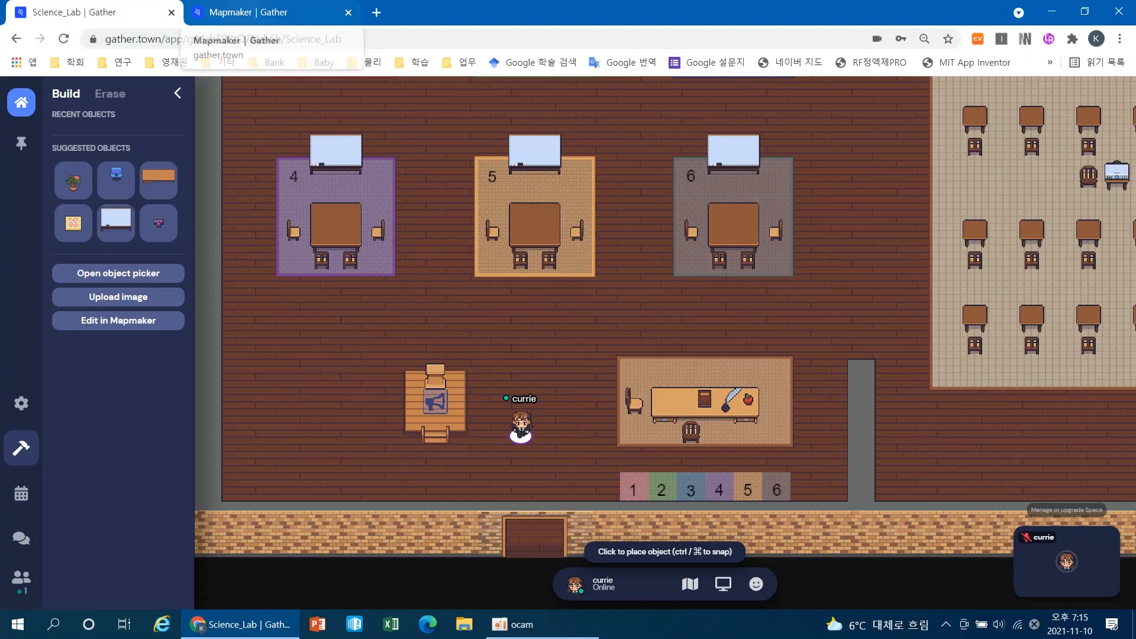
click(255, 12)
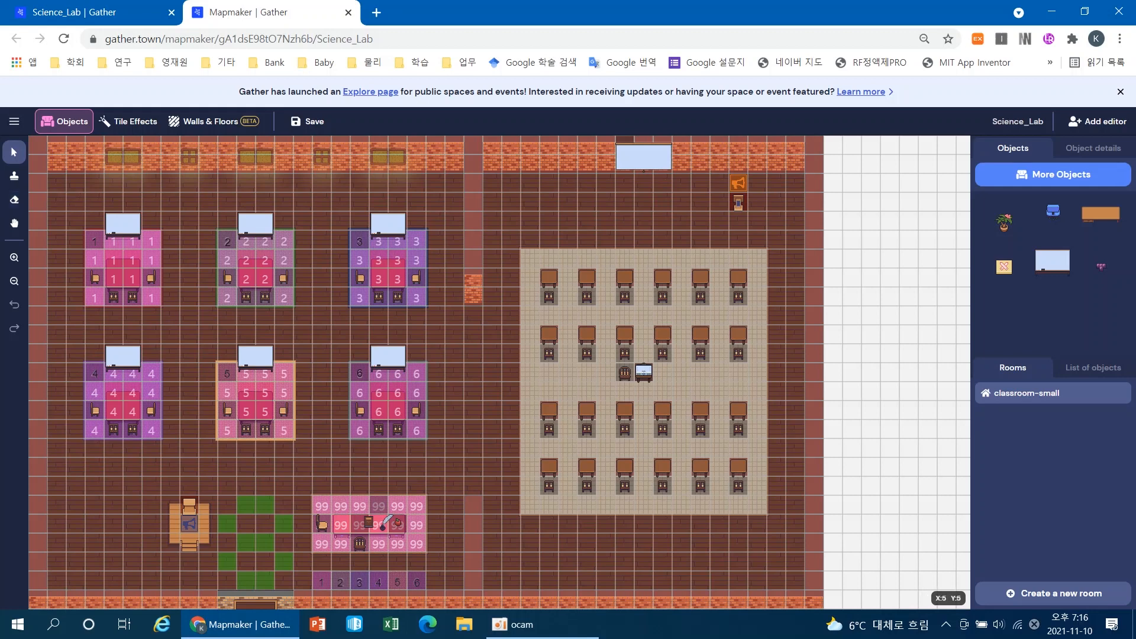
- Erase the screen object and the chair beside it in the middle of the beige seating area
click(14, 199)
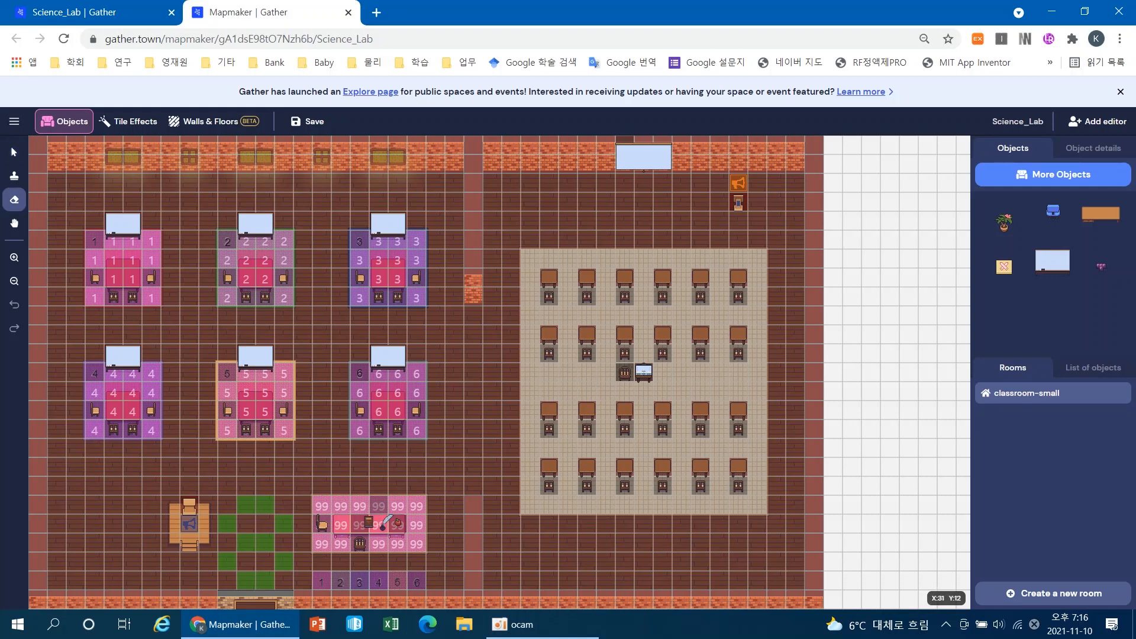
click(644, 371)
click(644, 373)
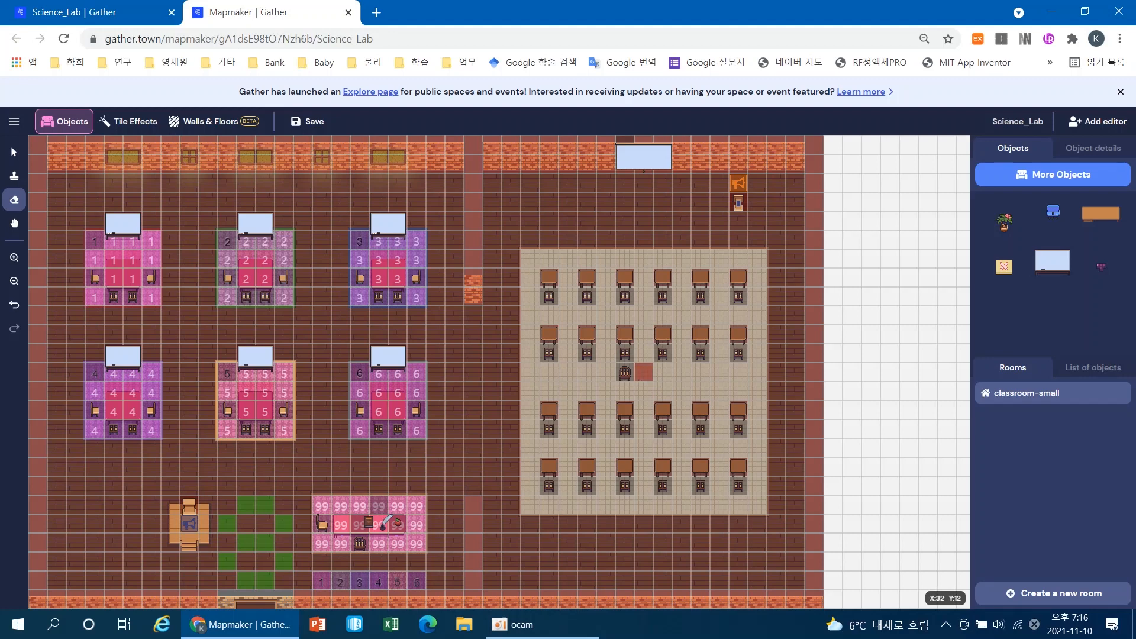
click(625, 371)
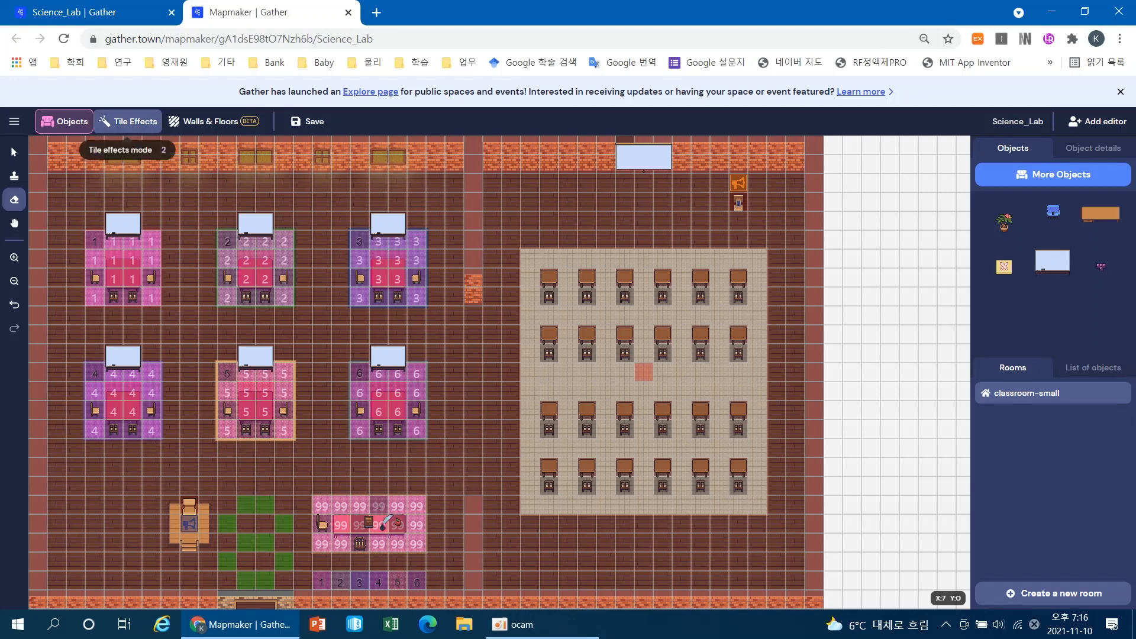
- Erase the leftover impassable tile effect where the screen stood in the seating area, at X:32 Y:12
click(99, 125)
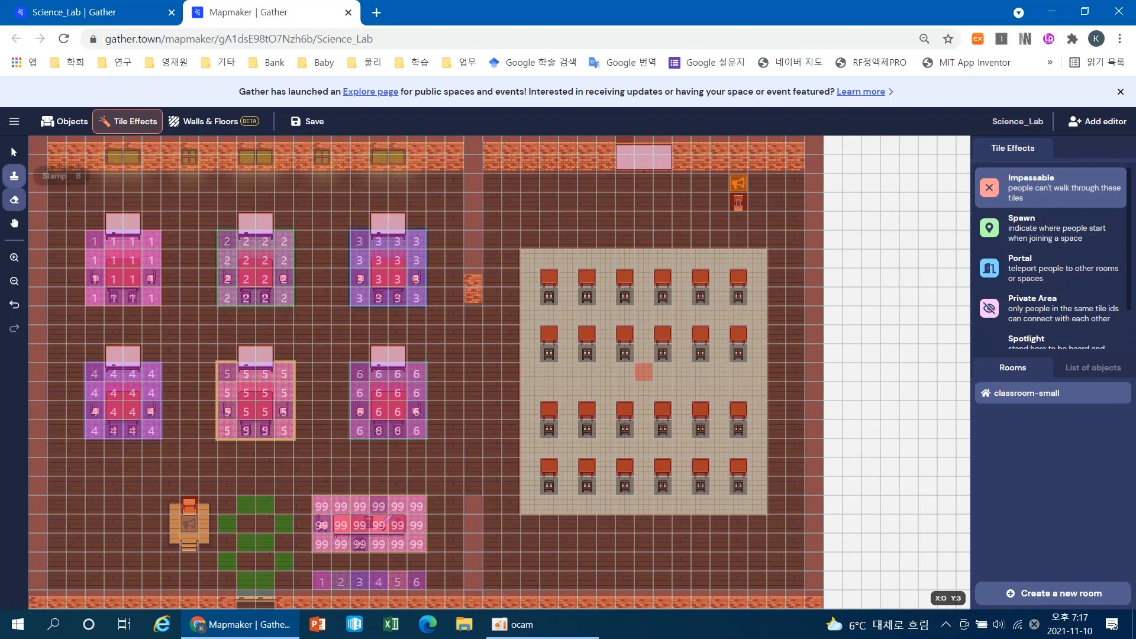
click(14, 176)
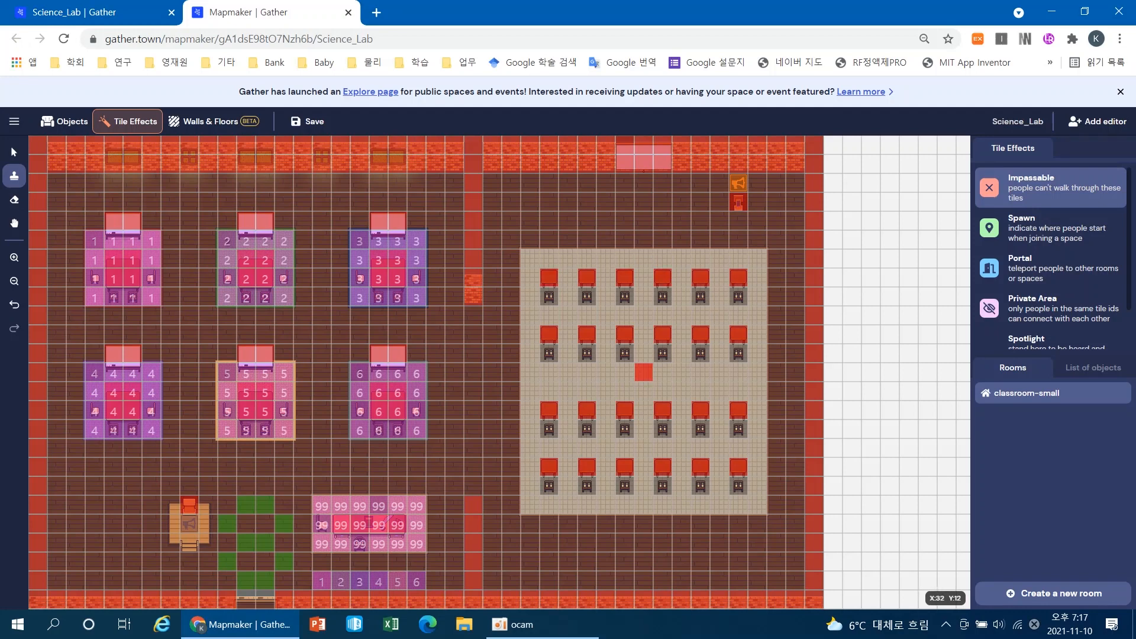
click(14, 199)
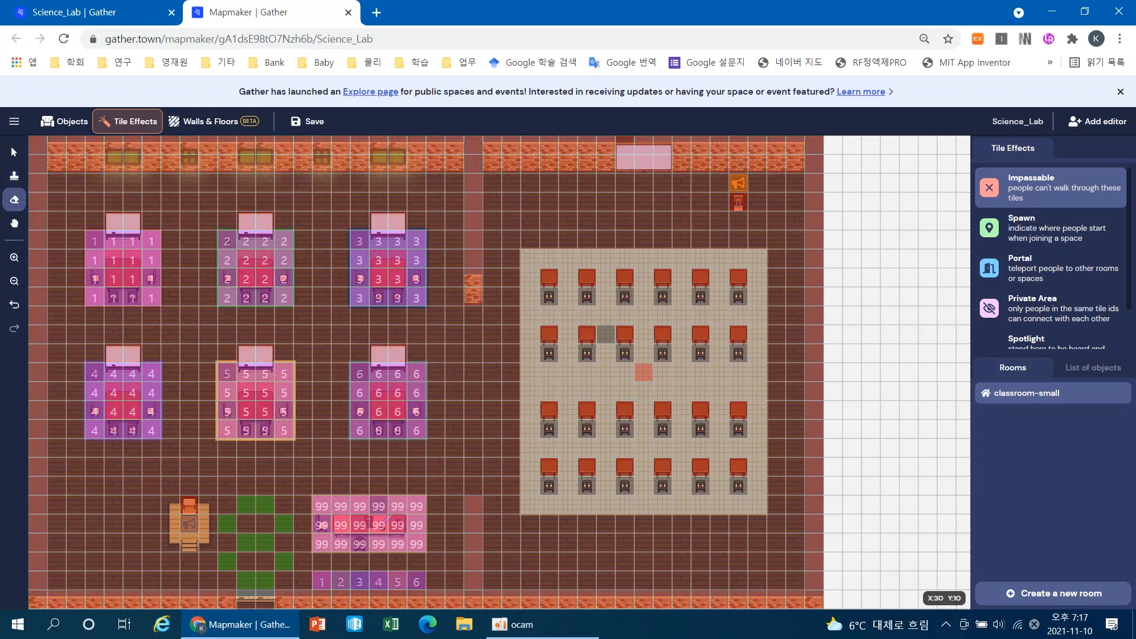
click(644, 371)
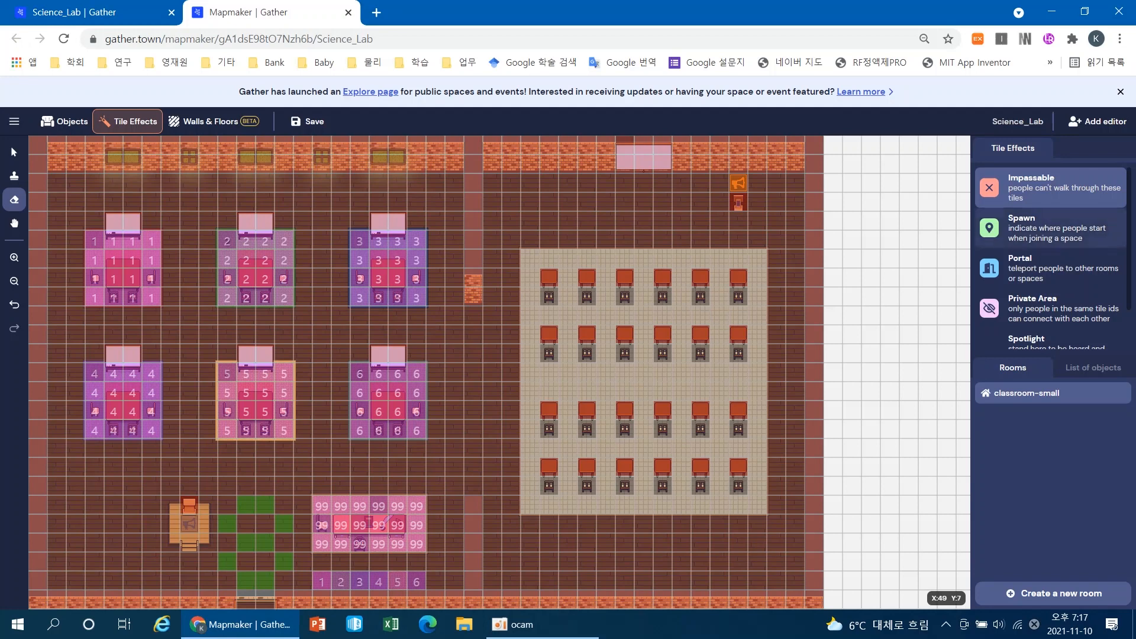
- Stamp Private Area tiles with area ID 9 over the upper eight tile rows of the beige seating area
click(1050, 228)
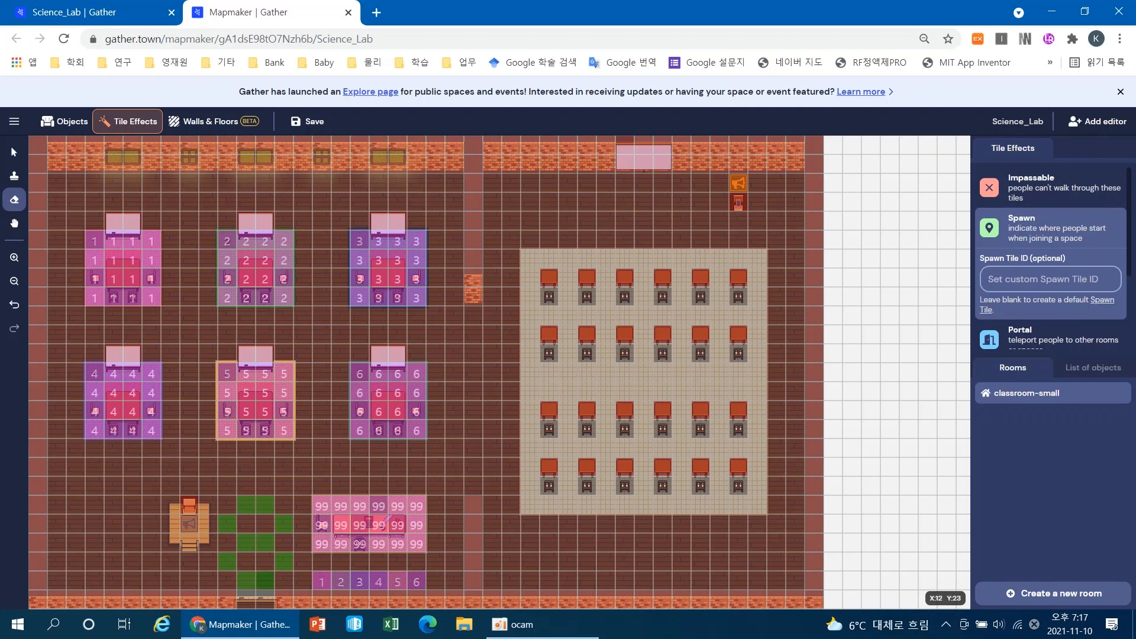
click(1051, 337)
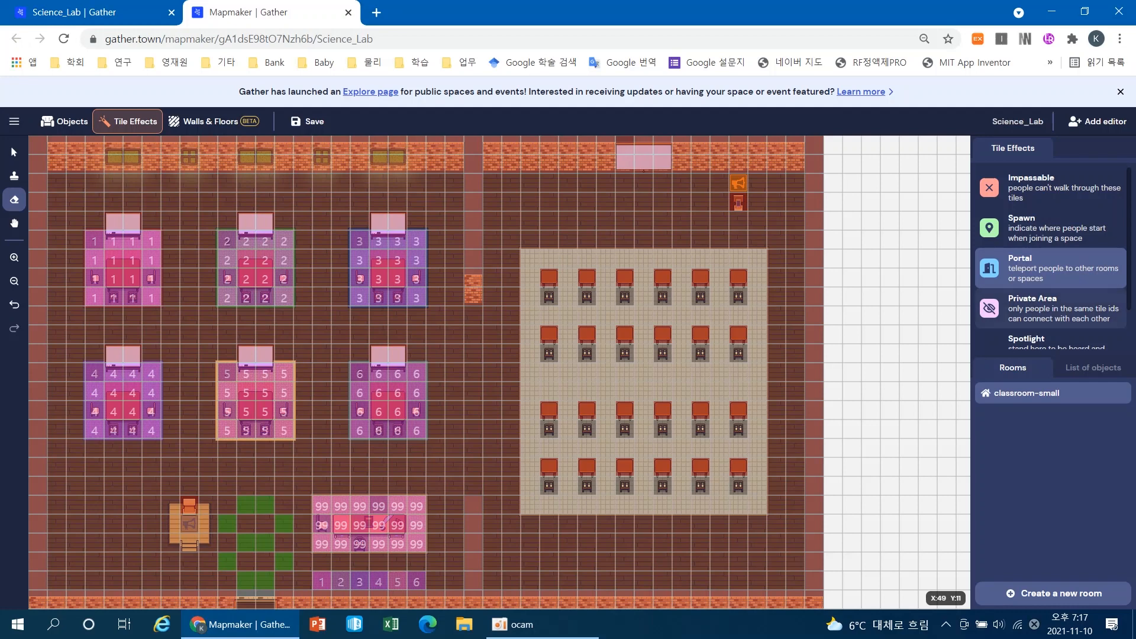
click(1051, 308)
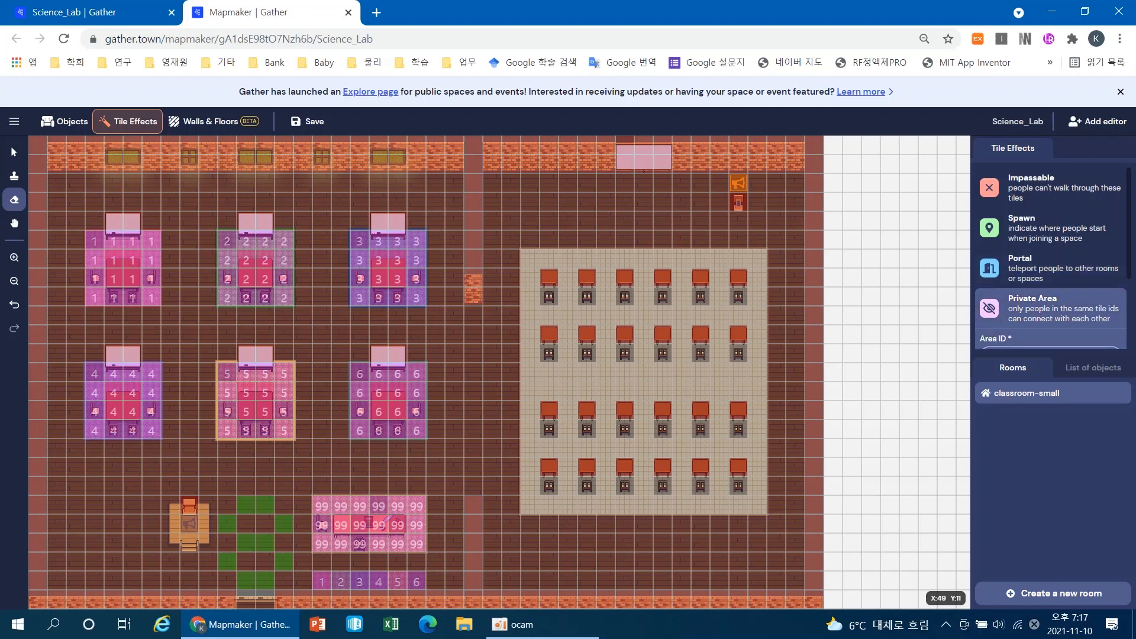
scroll(1051, 266, down, 2)
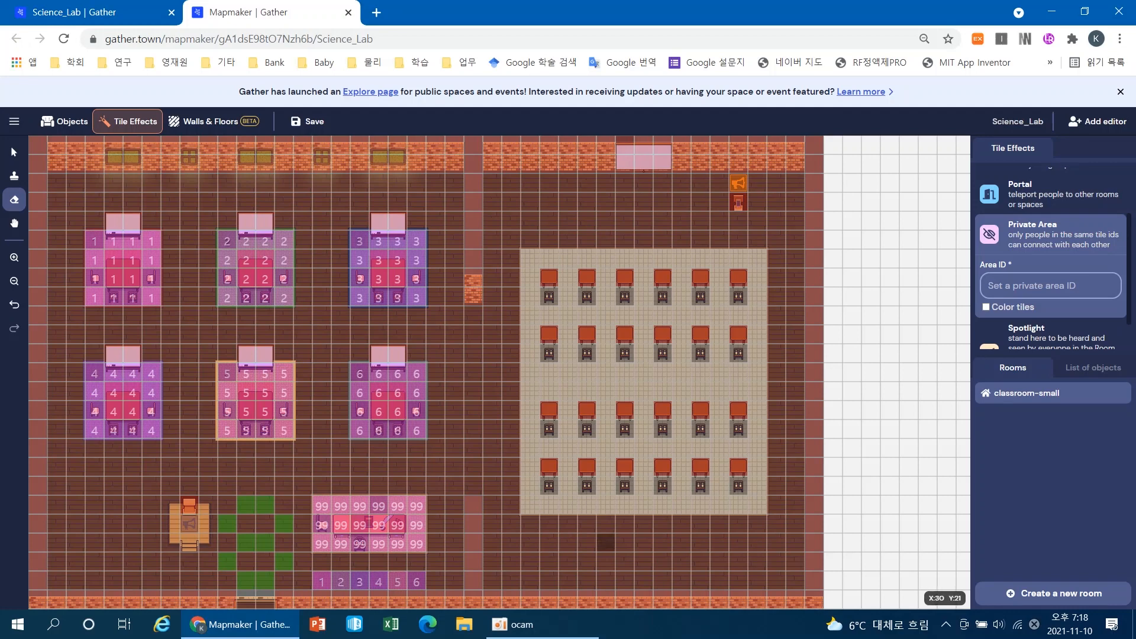
click(1033, 285)
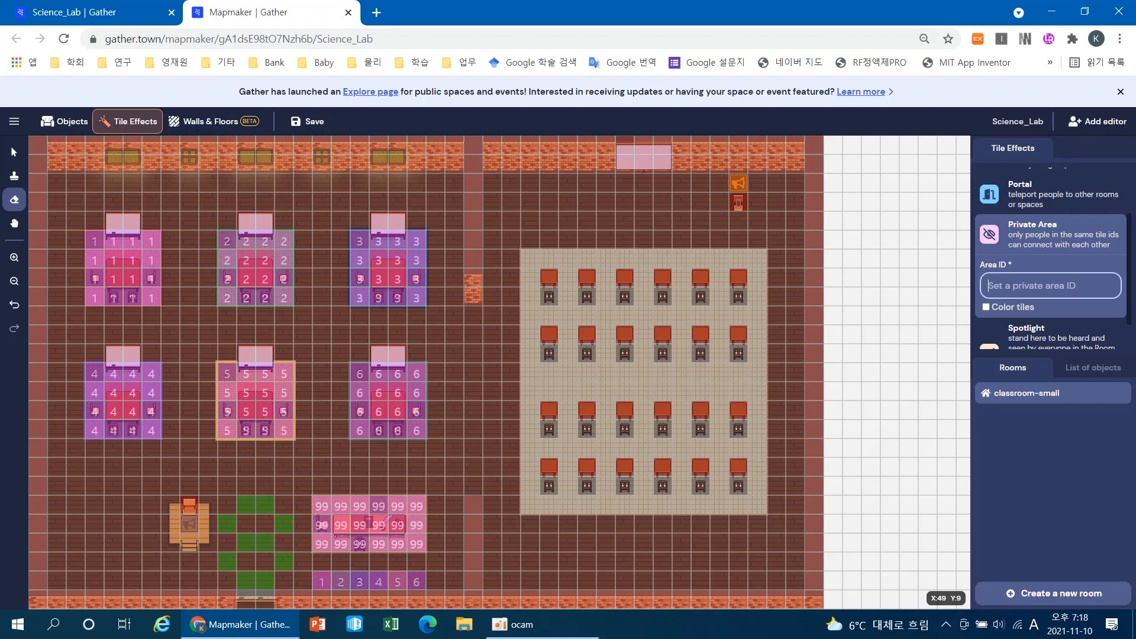
text(9)
click(14, 176)
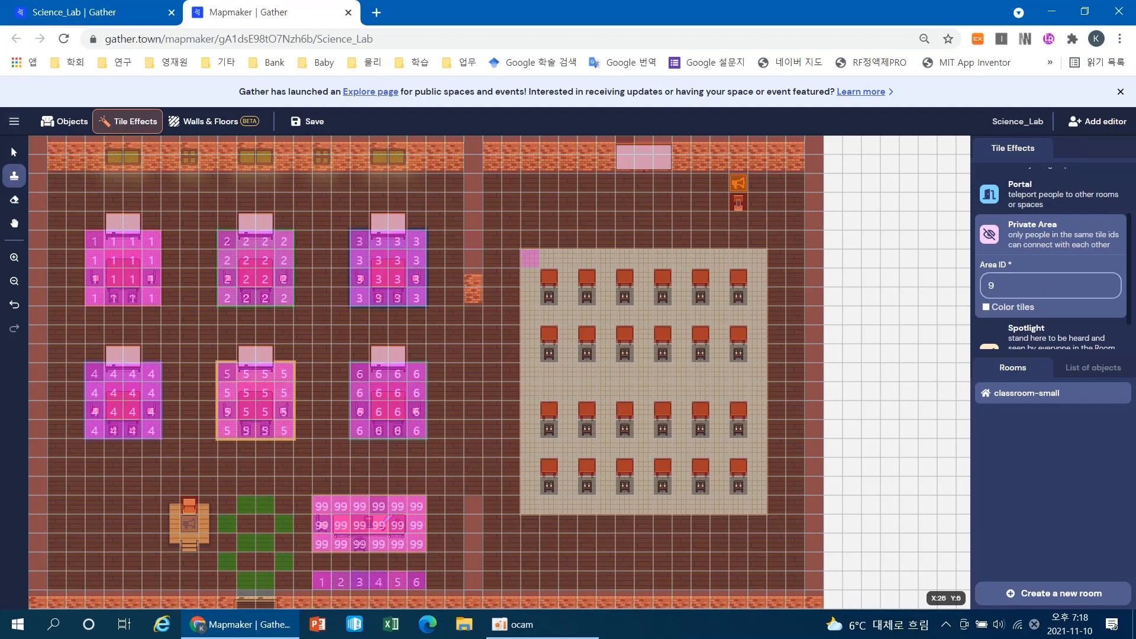
click(530, 259)
click(548, 259)
click(567, 258)
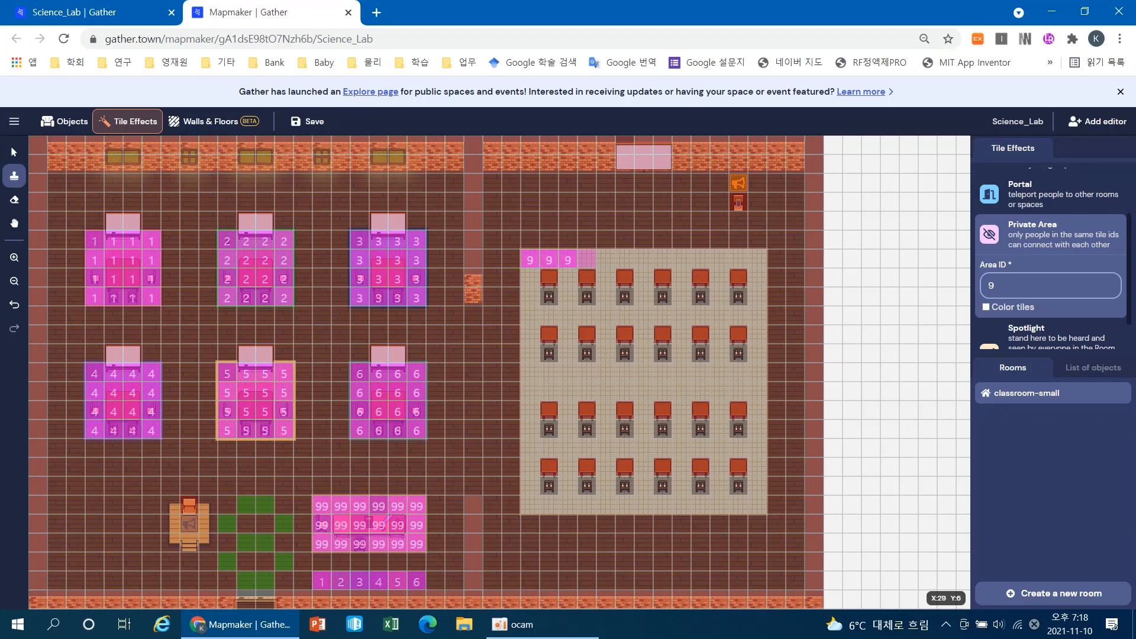
click(586, 258)
mouse_move(605, 259)
mouse_down()
mouse_move(757, 258)
mouse_move(757, 277)
mouse_move(529, 278)
mouse_move(530, 296)
mouse_move(757, 297)
mouse_move(757, 317)
mouse_move(529, 316)
mouse_move(529, 335)
mouse_move(758, 335)
mouse_move(758, 354)
mouse_move(531, 354)
mouse_move(531, 373)
mouse_move(757, 373)
mouse_move(757, 393)
mouse_move(530, 392)
mouse_up()
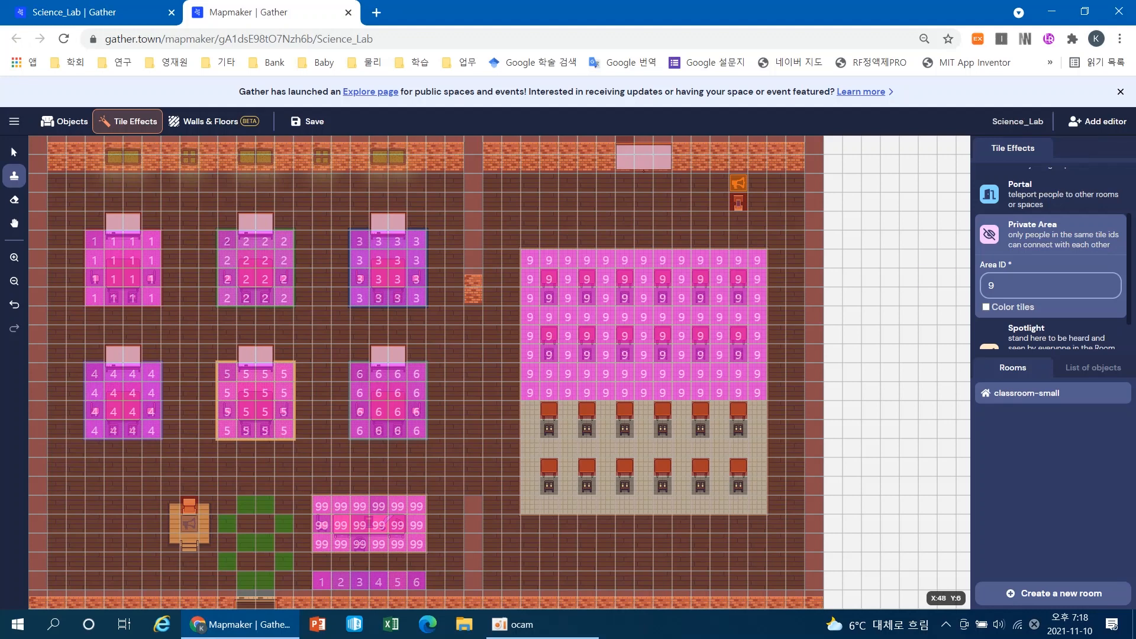
- Stamp Spotlight tile effects on the six chairs of the front desk row in the beige seating area
click(1048, 334)
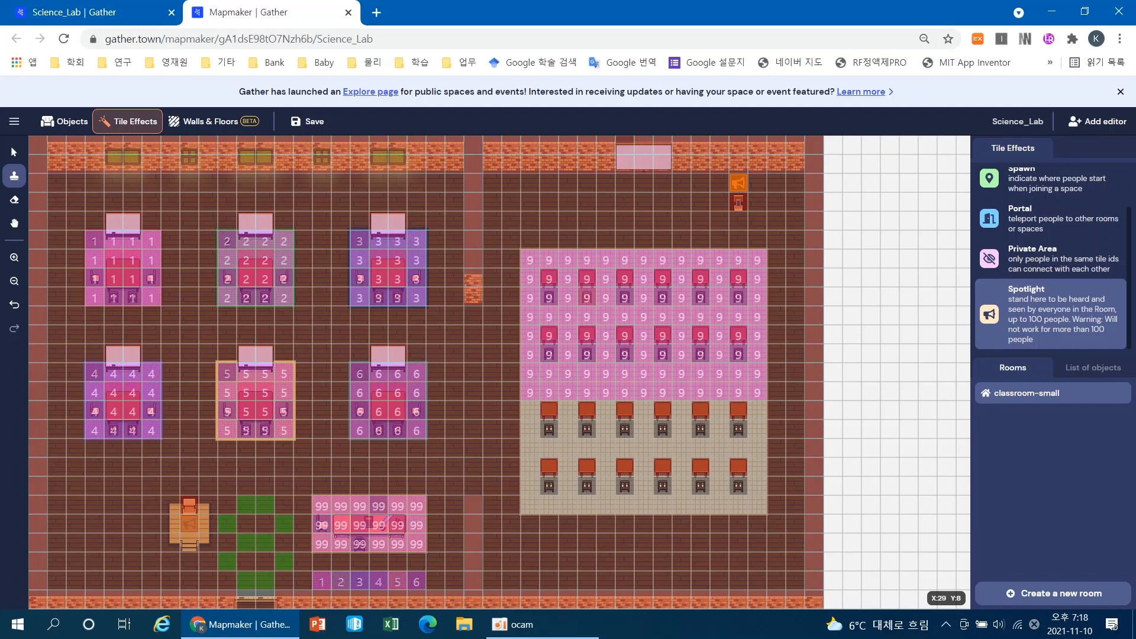
click(549, 298)
click(587, 297)
click(625, 298)
click(663, 297)
click(701, 298)
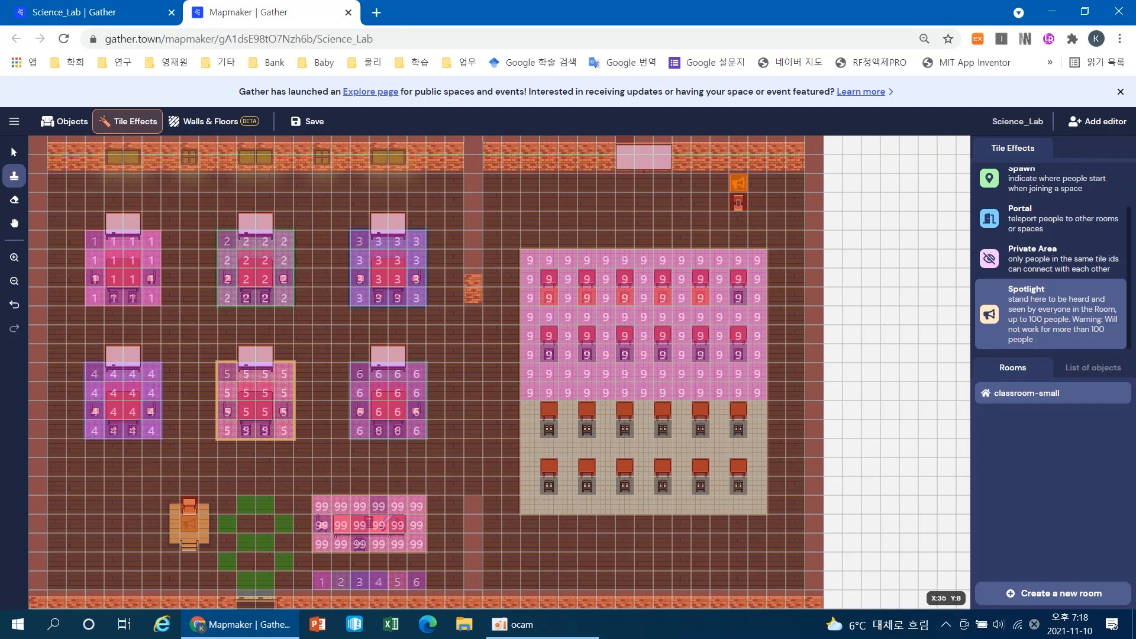
click(738, 298)
- Stamp Spotlight tiles on the six chairs of the second desk row in the beige seating area
click(549, 354)
click(587, 354)
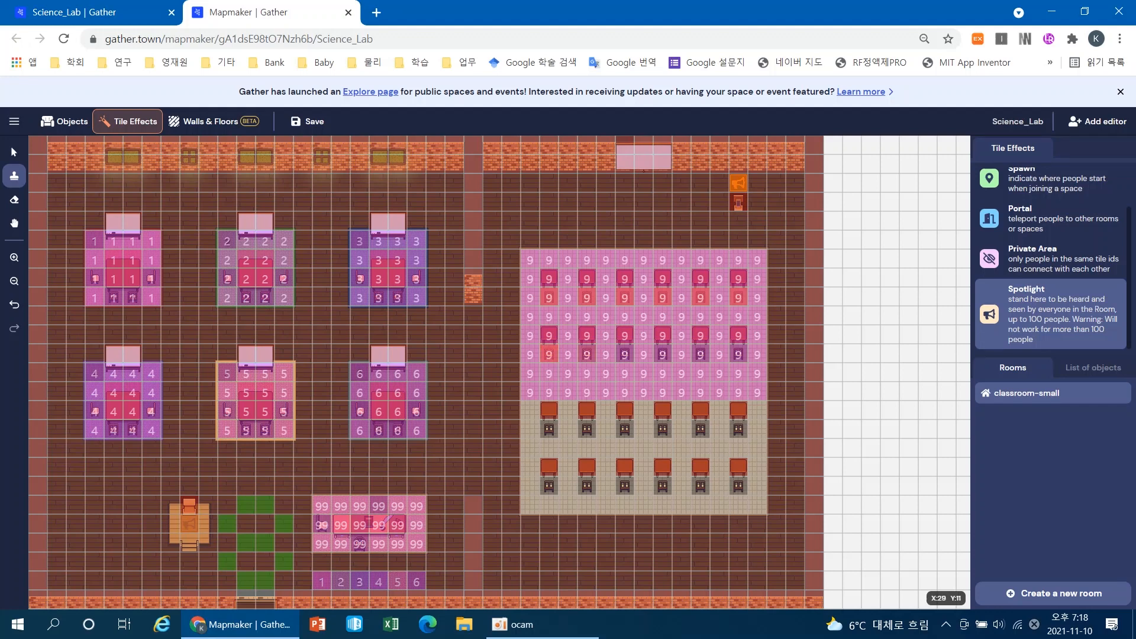
click(624, 355)
click(663, 354)
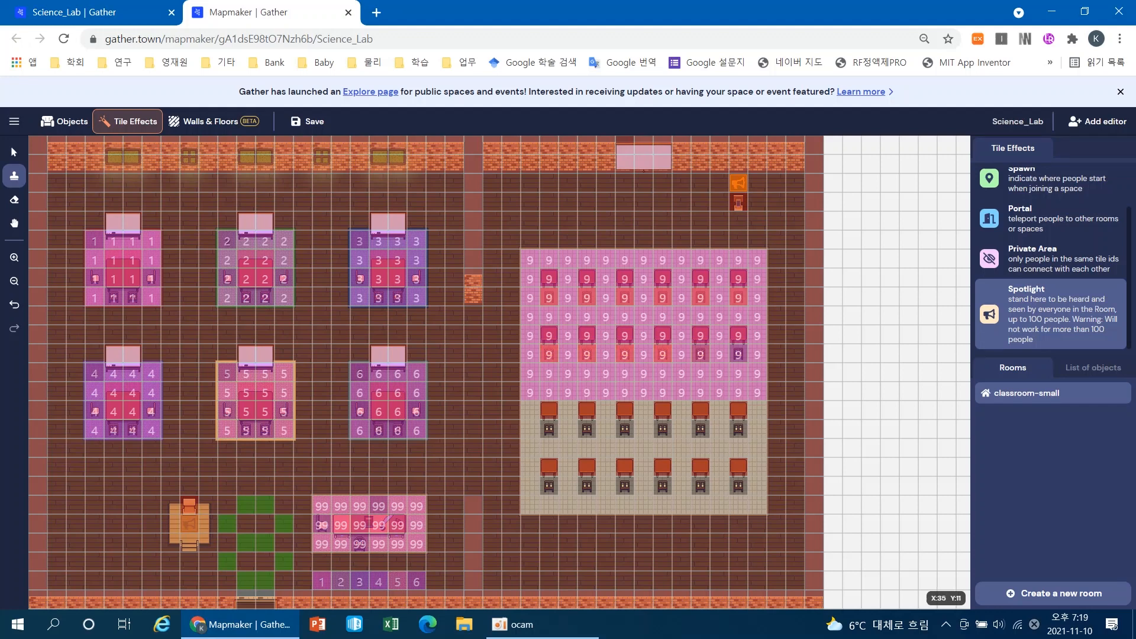
click(701, 355)
click(738, 354)
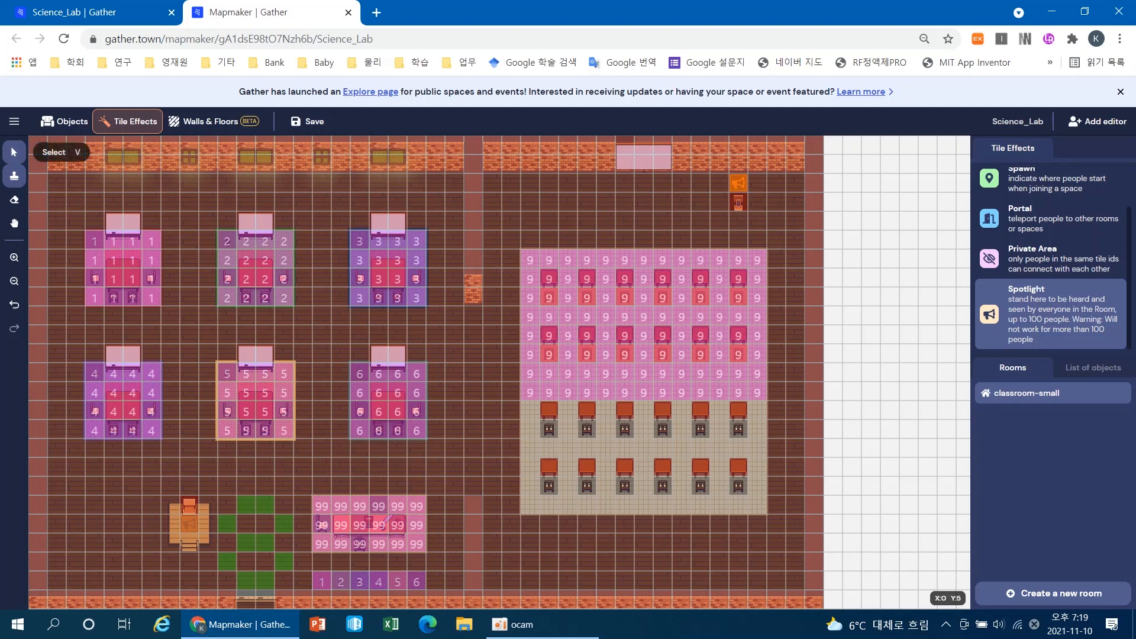
- Place a Potted Plant (Plumeria) against the top wall in the upper-left corner of the lecture area
click(14, 152)
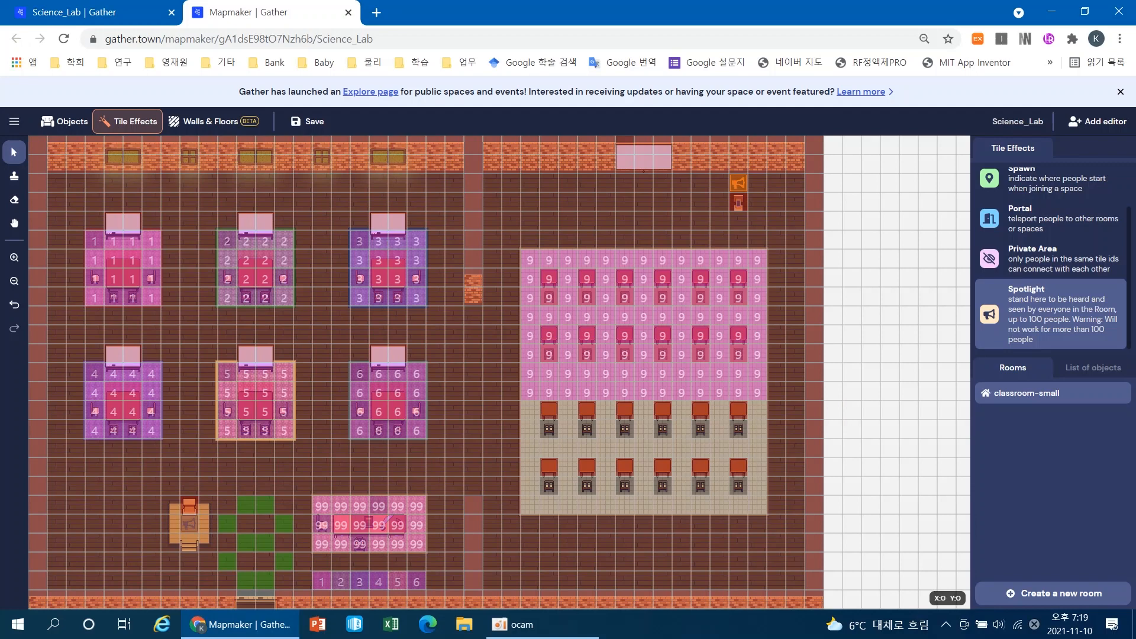
key(1)
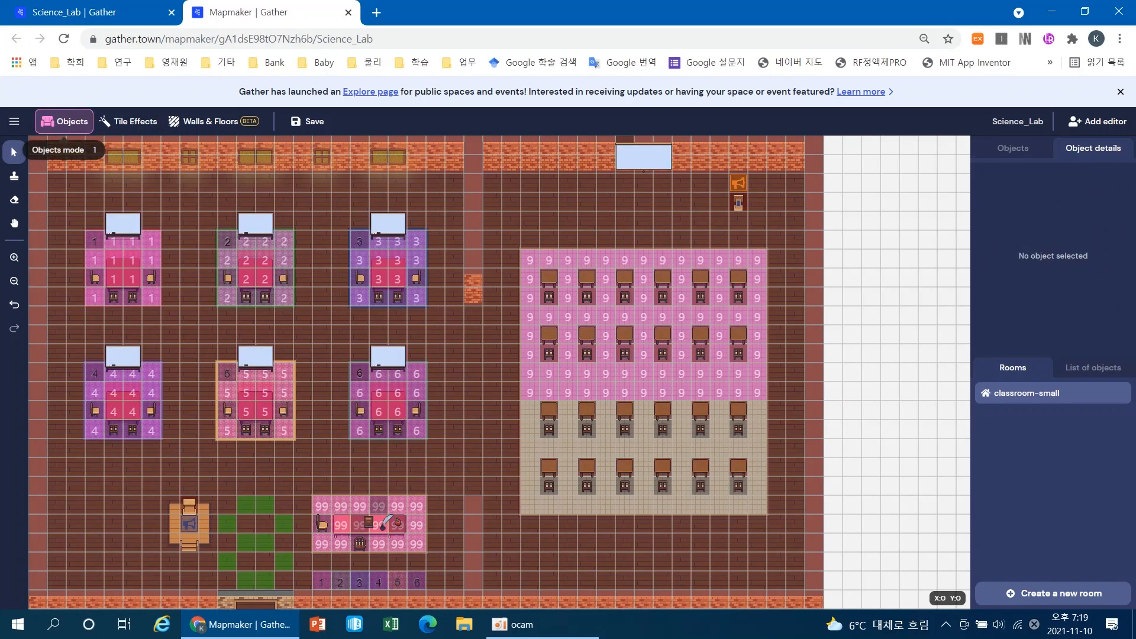
click(1013, 148)
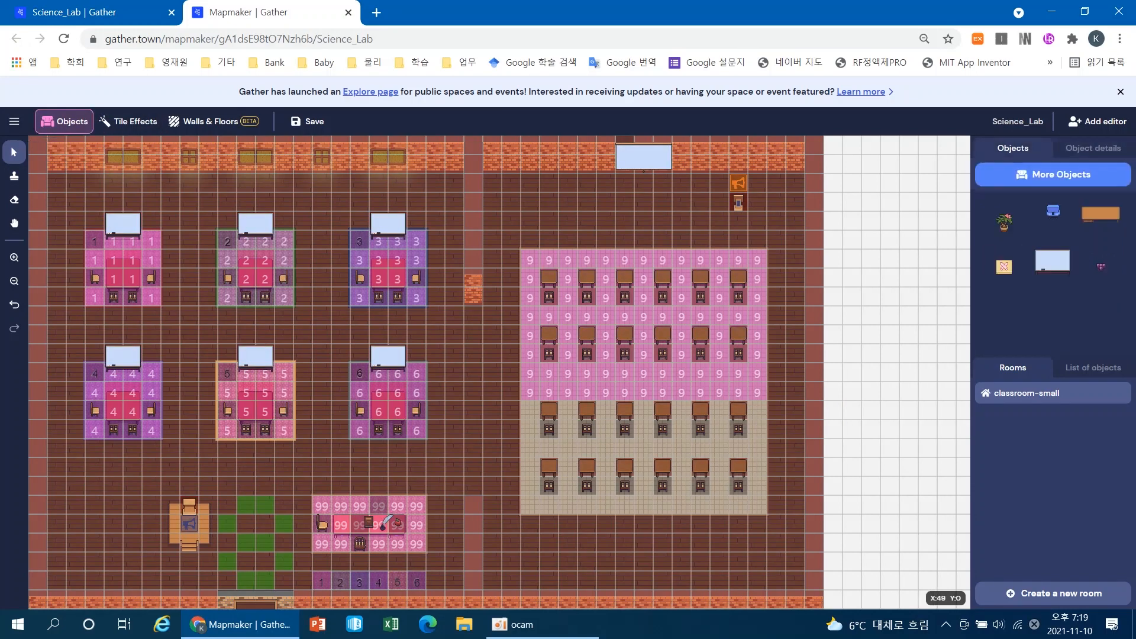
click(1004, 220)
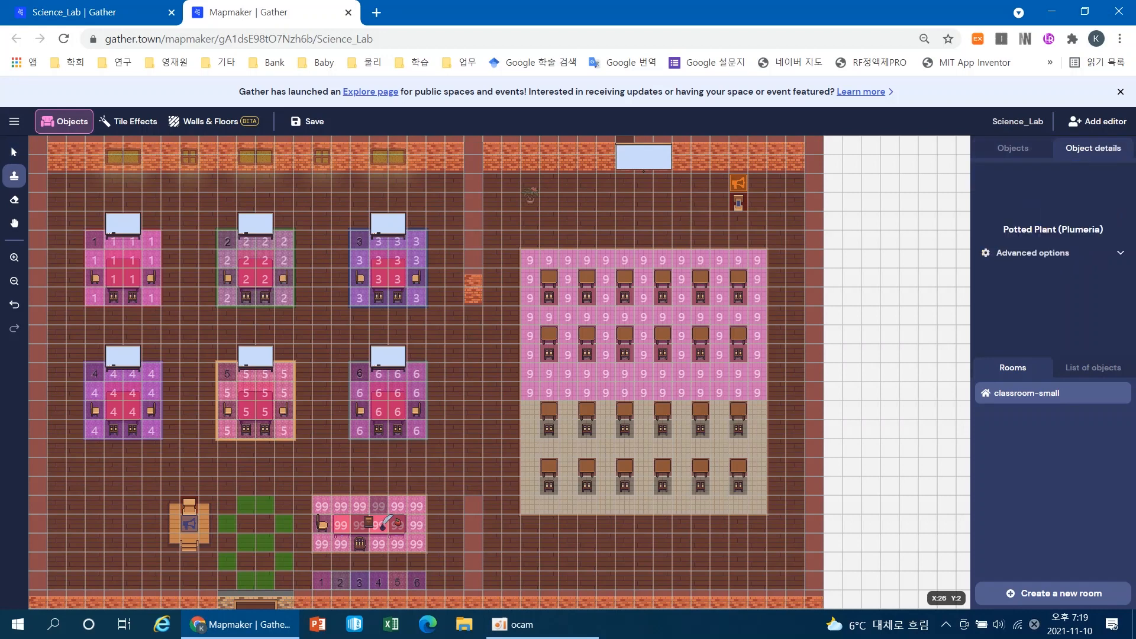
click(511, 166)
- Place a Desk with Drawers, rotated to vertical, in the lecture area's upper-right corner and save the map
click(1013, 149)
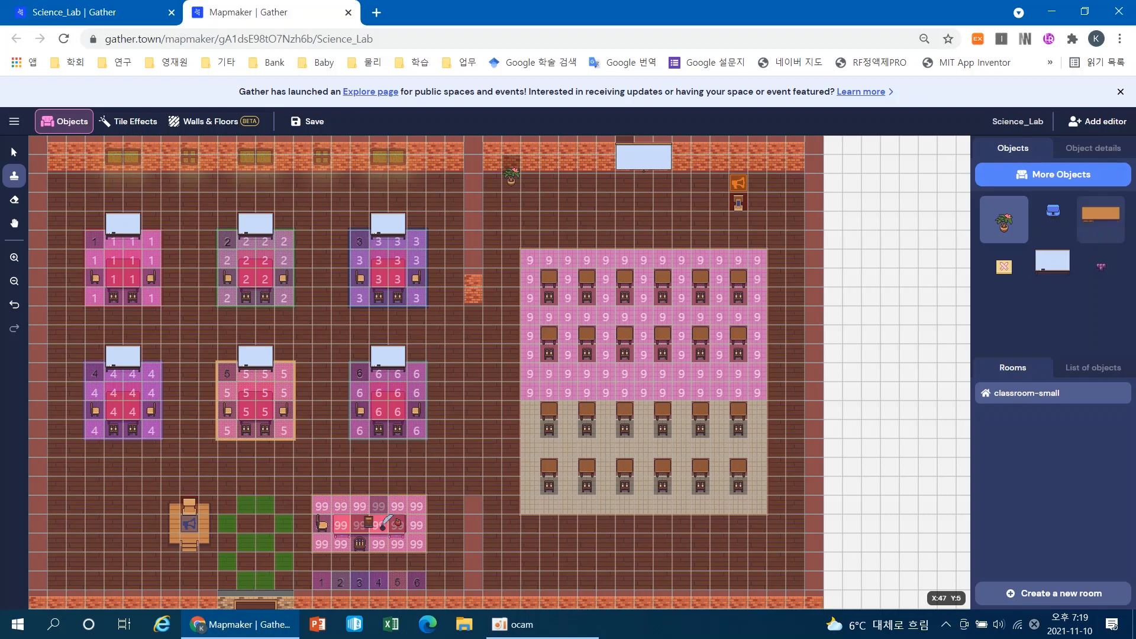
click(1101, 217)
click(1102, 198)
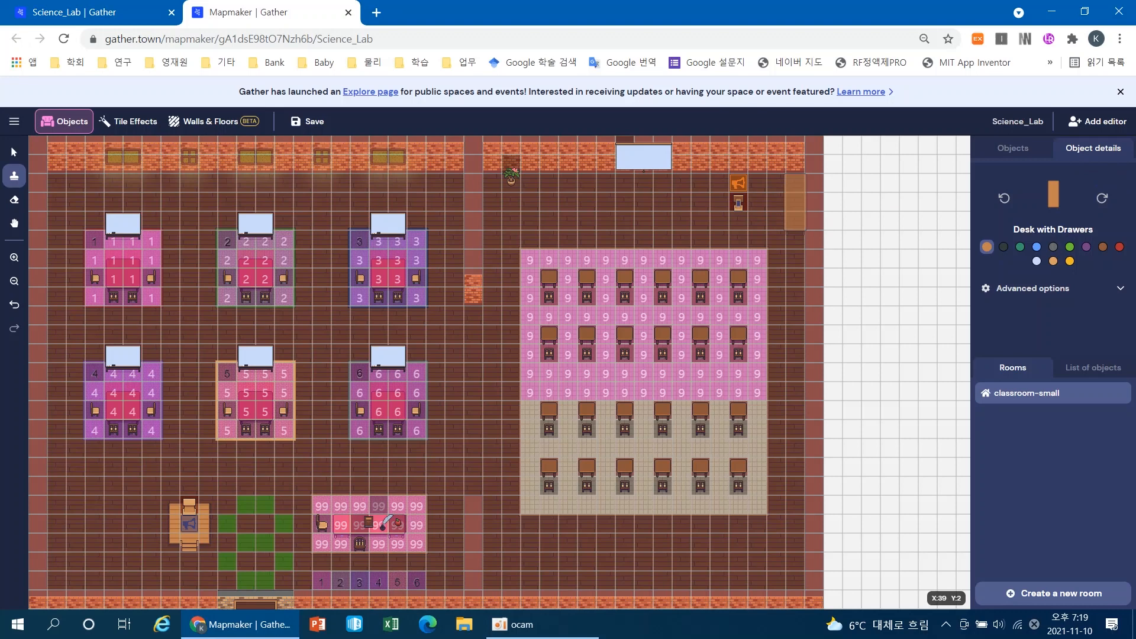
click(776, 184)
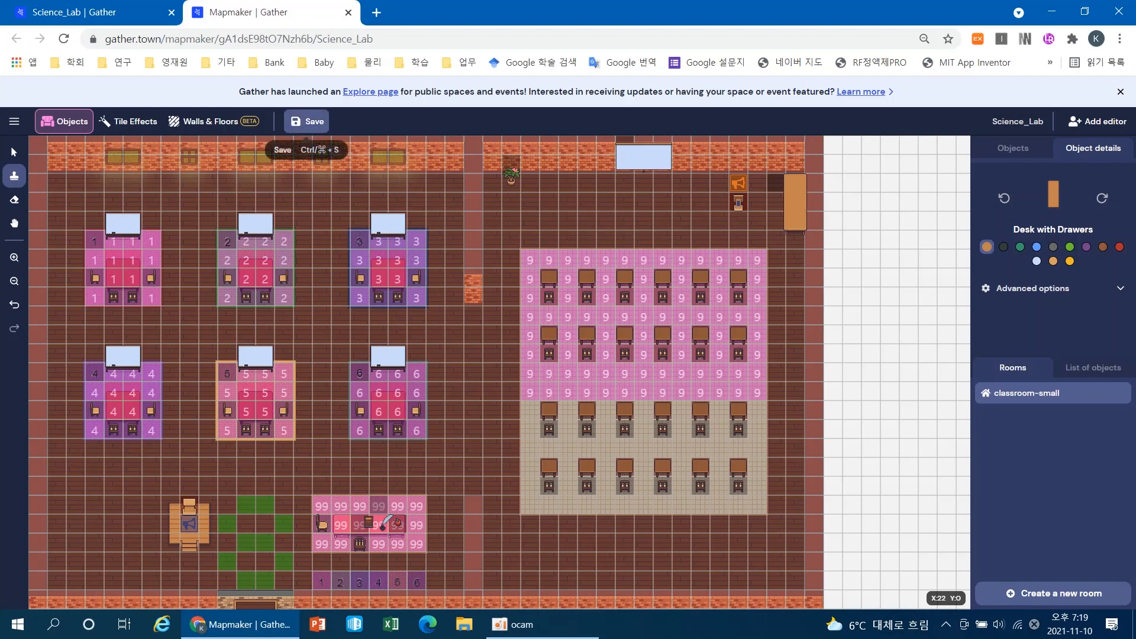
click(307, 125)
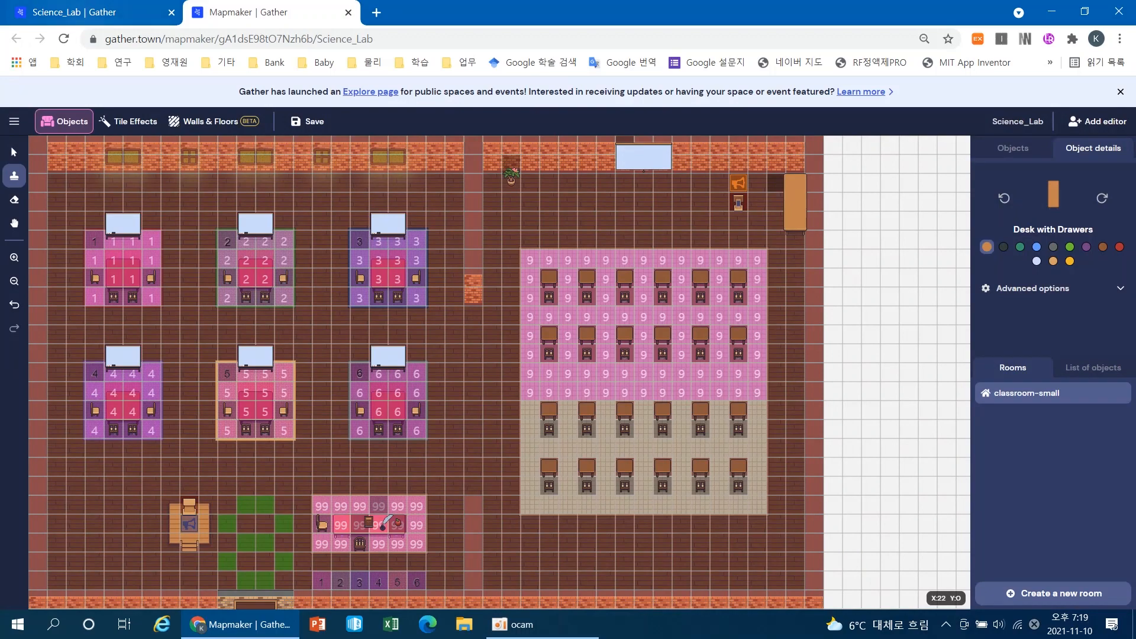
- Switch to the live Science_Lab room and walk the avatar to the first front-row chair in the beige seating area
click(94, 12)
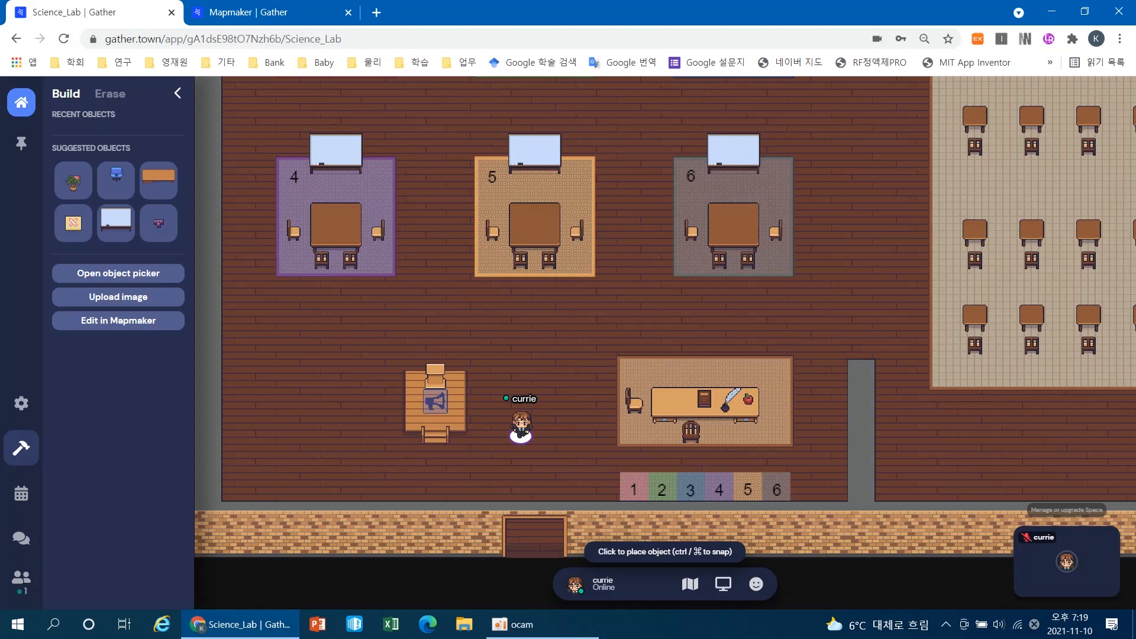
key(Up)
key(Up)
key(Up)
key(Right)
key(Right)
key(Right)
key(Right)
key(Right)
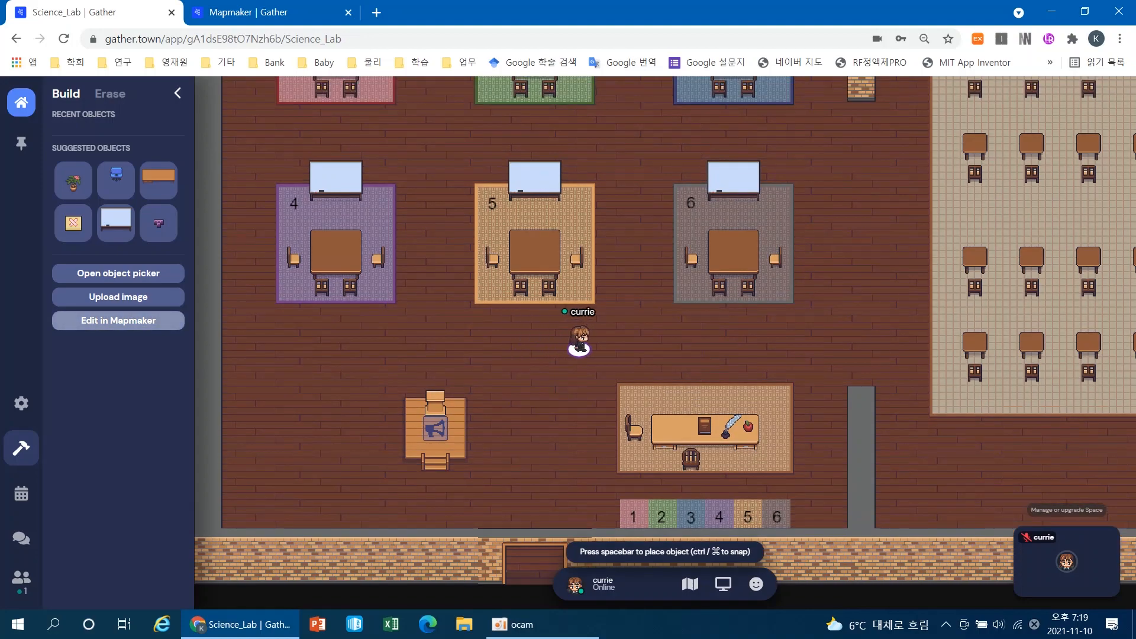
key(Right)
key(Right)
key(Right)
key(Right)
key(Right)
key(Right)
key(Right)
key(Right)
key(Right)
key(Right)
key(Up)
key(Up)
key(Up)
key(Up)
key(Up)
key(Up)
key(Up)
key(Up)
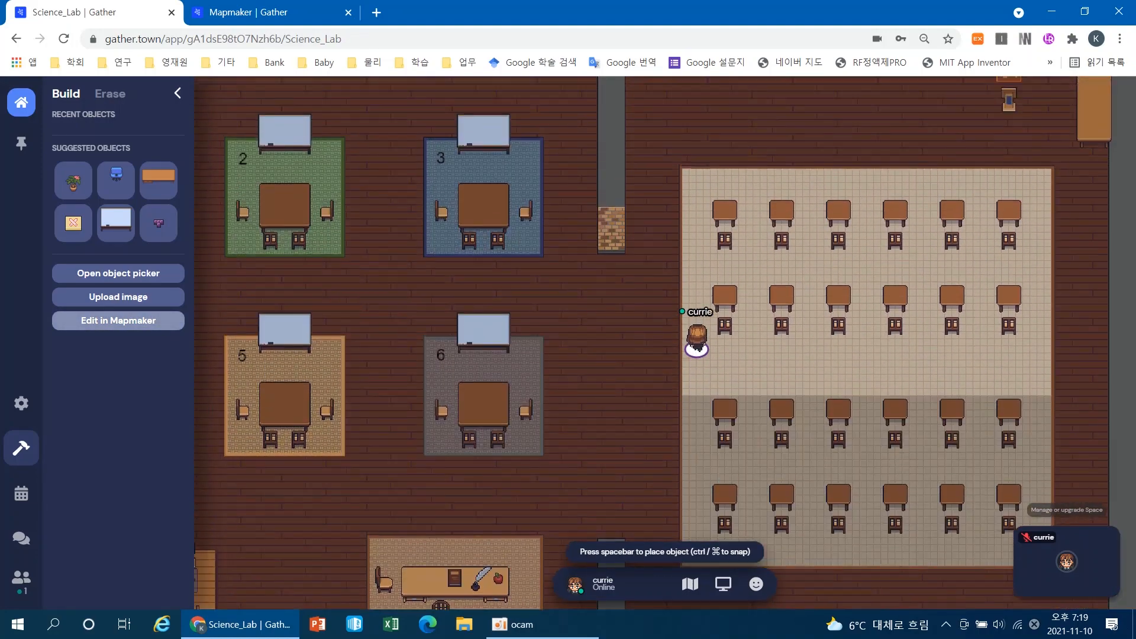
key(Up)
key(Right)
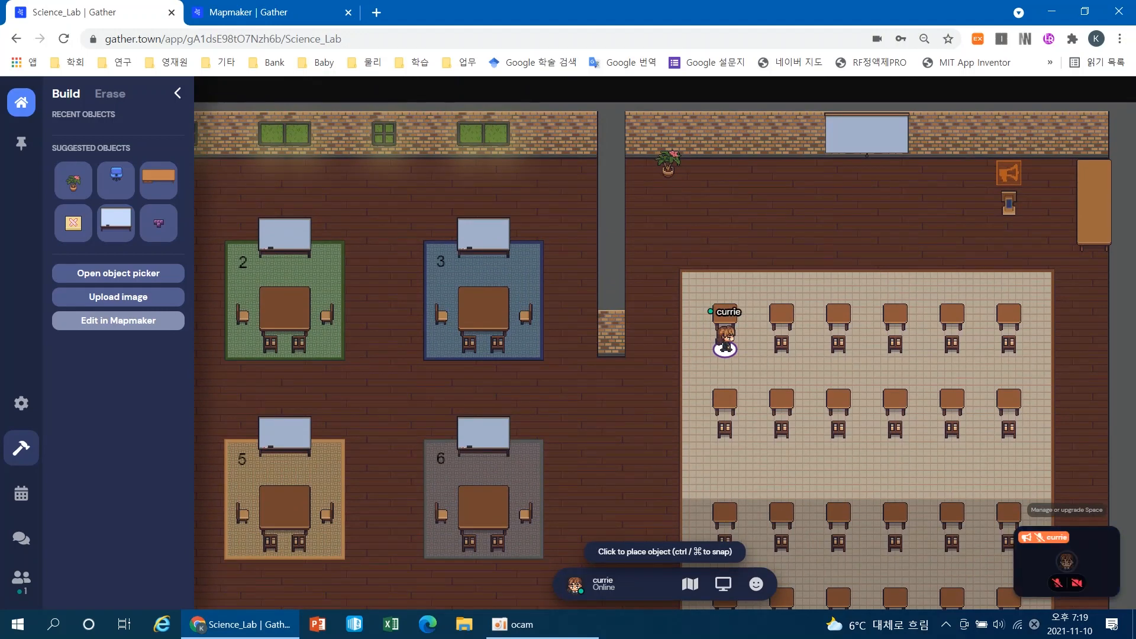
- Move the avatar off the first front-row chair and back onto it to check the spotlight effect
key(Down)
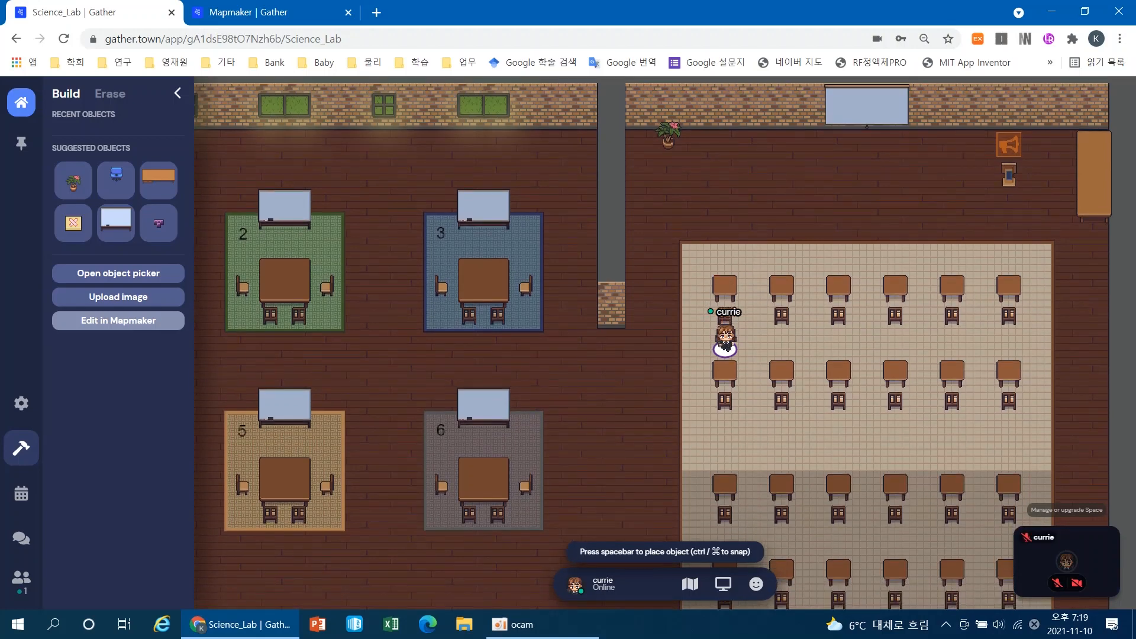
key(Left)
key(Left)
key(Right)
key(Right)
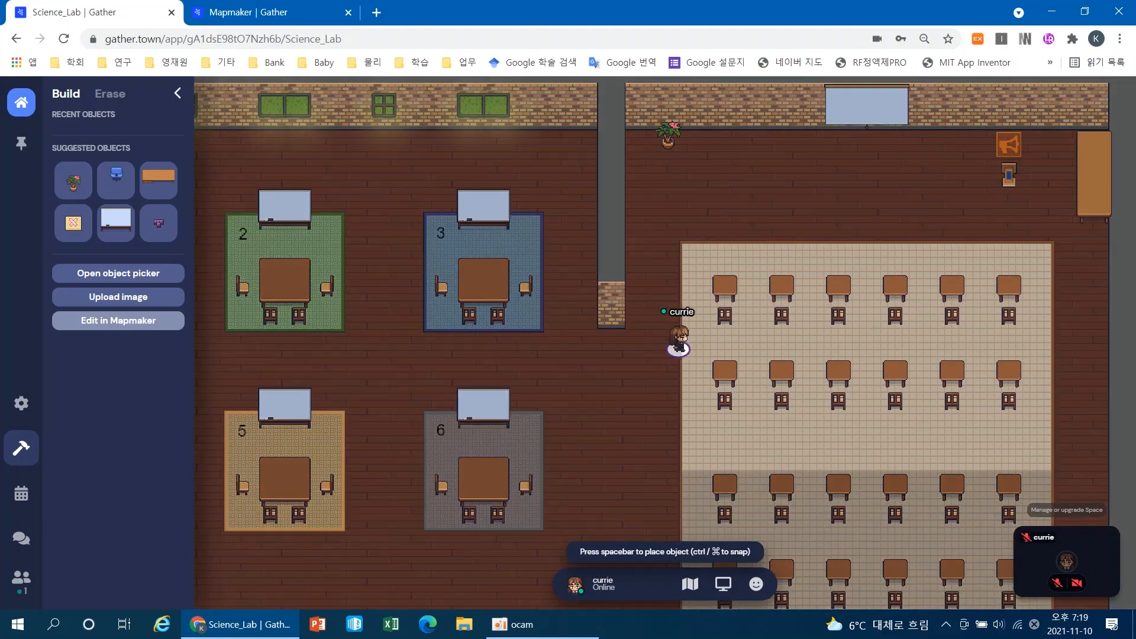
key(Up)
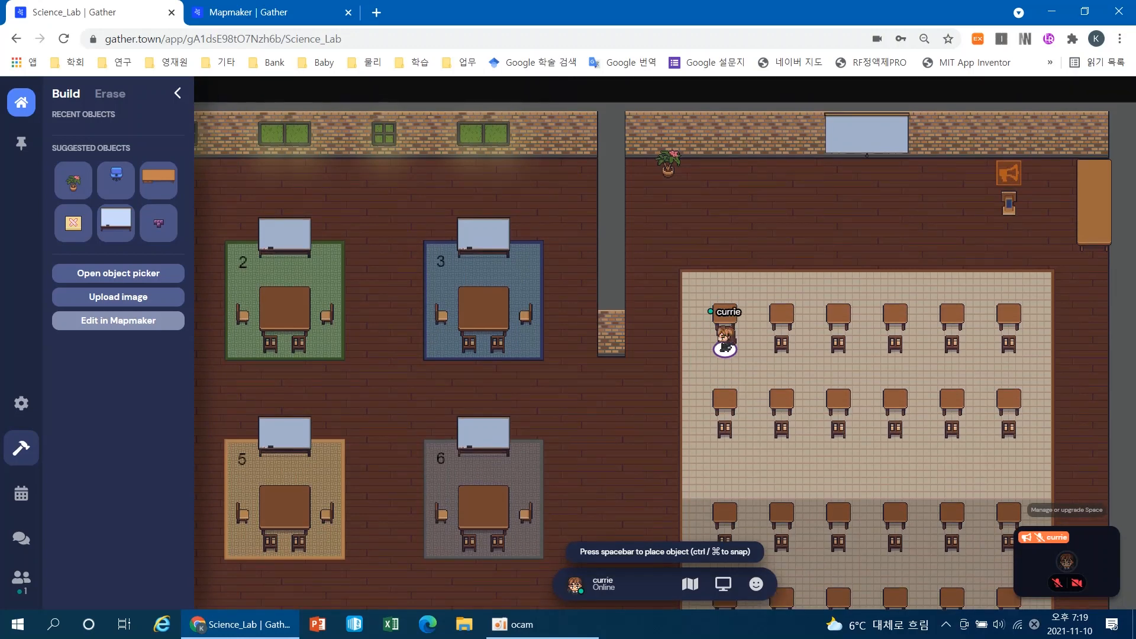
- Walk the avatar to the new desk in the lecture area's upper-right corner and test whether it can be walked over
key(Left)
key(Up)
key(Up)
key(Up)
key(Up)
key(Right)
key(Right)
key(Right)
key(Right)
key(Right)
key(Right)
key(Right)
key(Right)
key(Right)
key(Right)
key(Right)
key(Right)
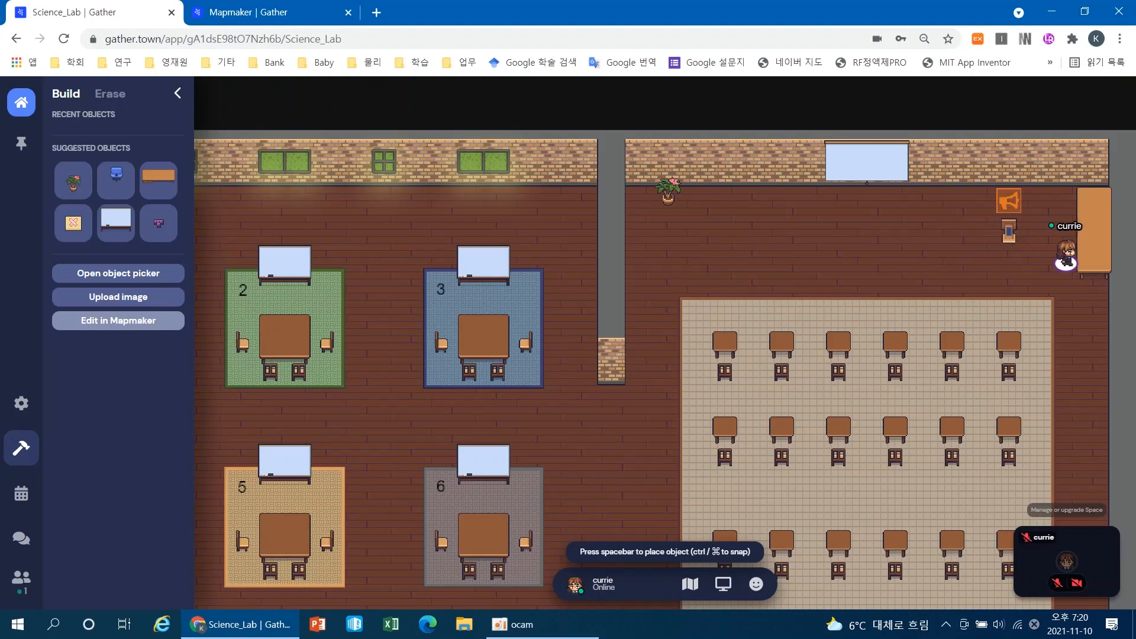
key(Right)
key(Up)
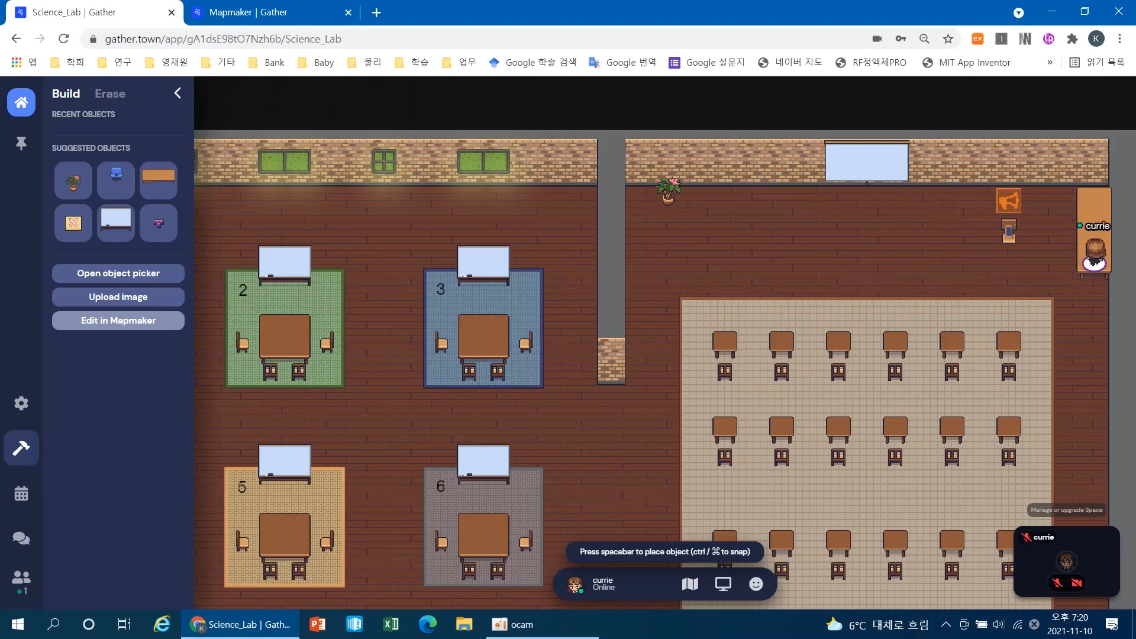
key(Up)
key(Down)
key(Down)
key(Up)
key(Up)
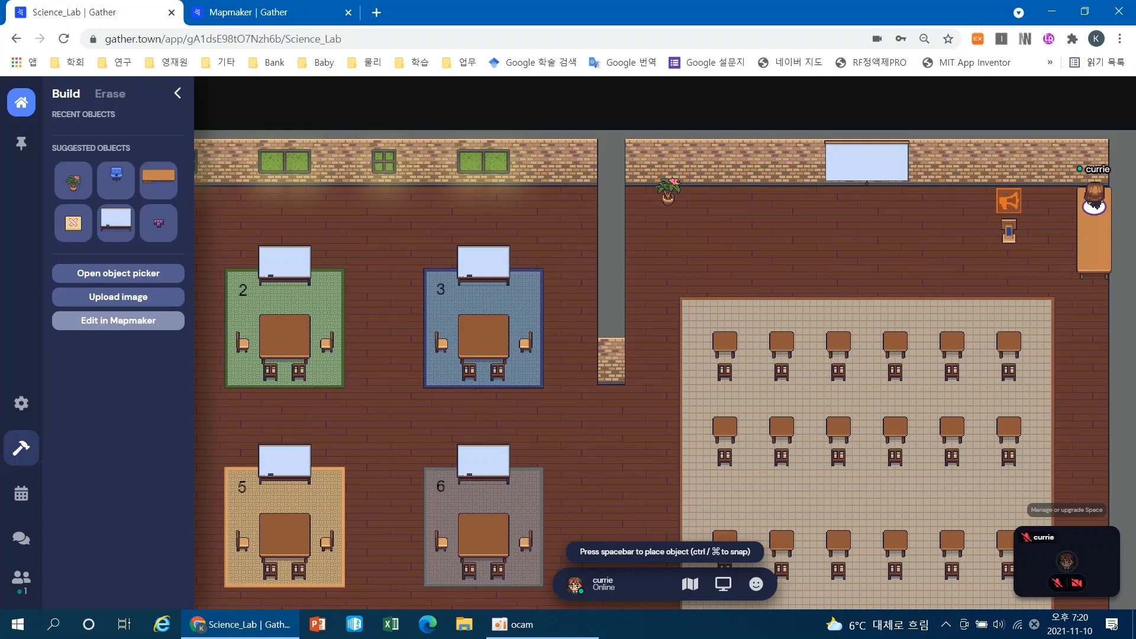
- Walk the avatar down the lecture area's right wall and along the bottom wall to the partition
key(Down)
key(Down)
key(Down)
key(Down)
key(Down)
key(Down)
key(Down)
key(Down)
key(Down)
key(Down)
key(Down)
key(Down)
key(Down)
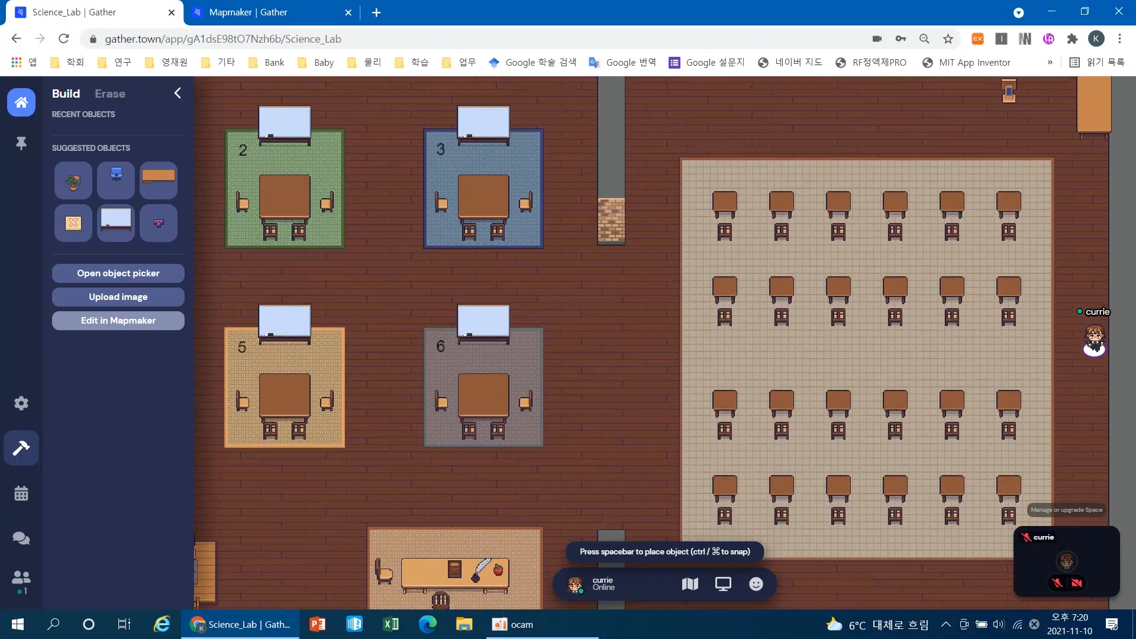
key(Down)
key(Down)
key(Down)
key(Down)
key(Down)
key(Down)
key(Down)
key(Down)
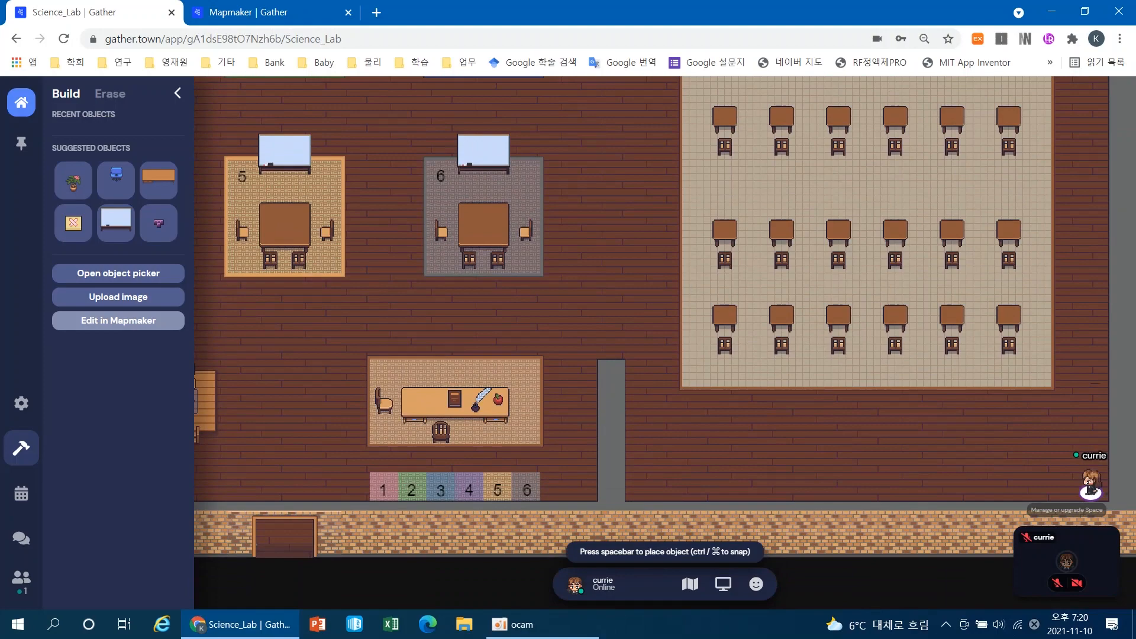
key(Left)
key(Left)
key(Left)
key(Left)
key(Left)
key(Left)
key(Left)
key(Left)
key(Left)
key(Left)
key(Left)
key(Left)
key(Left)
key(Left)
key(Left)
key(Left)
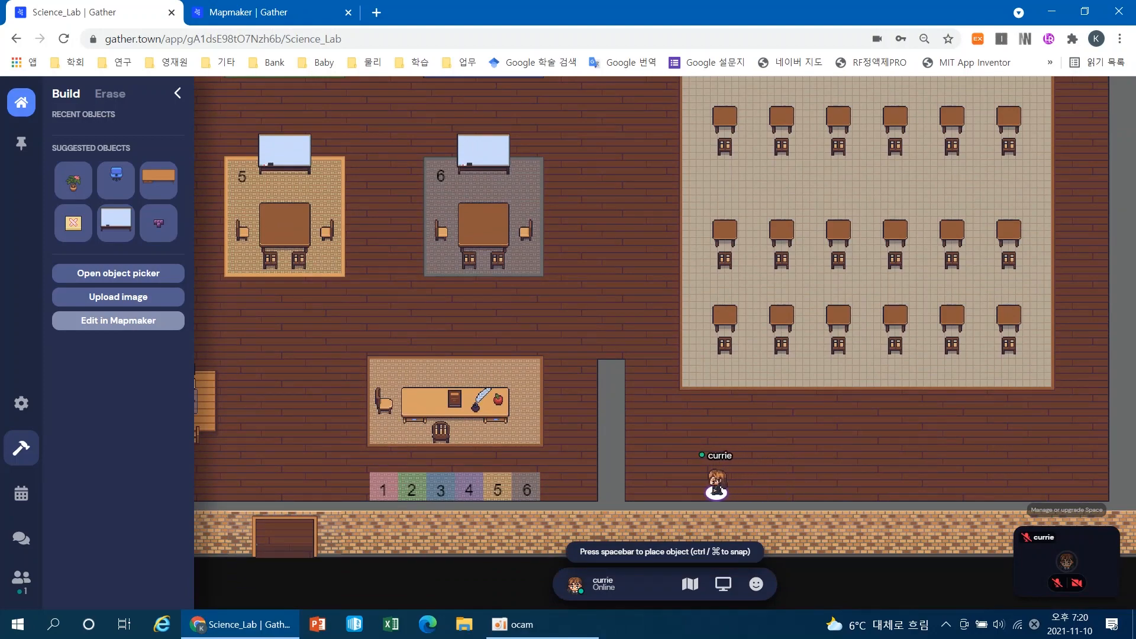
key(Up)
key(Up)
key(Up)
key(Up)
key(Up)
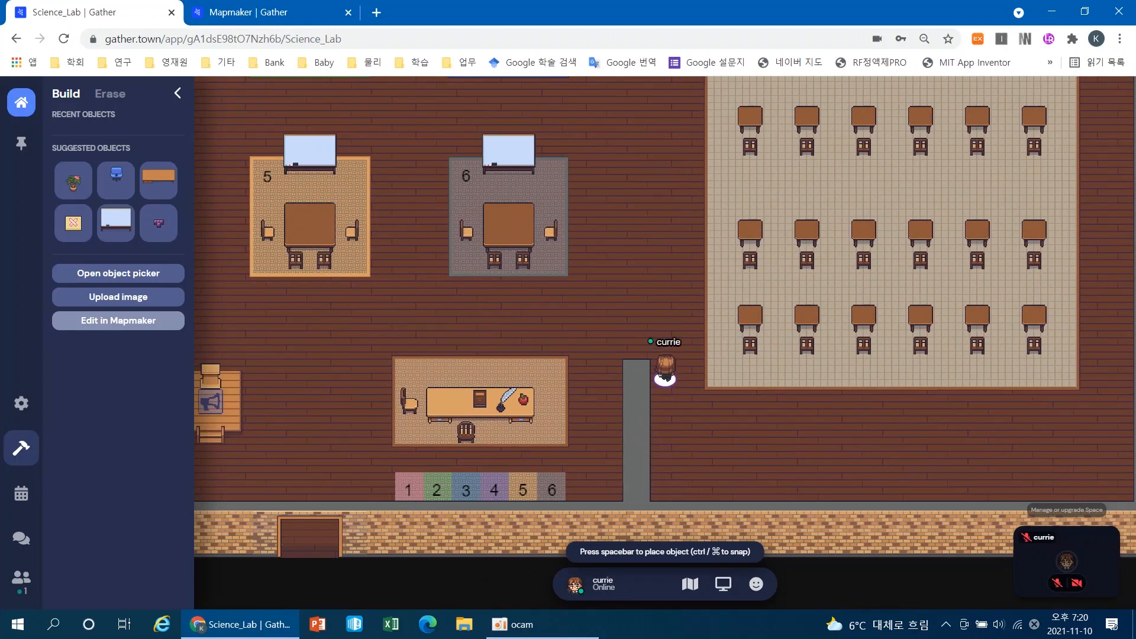
- Walk the avatar past the teacher's desk into private area 5, beside its shared whiteboard
key(Left)
key(Left)
key(Left)
key(Left)
key(Left)
key(Left)
key(Left)
key(Left)
key(Left)
key(Left)
key(Left)
key(Left)
key(Left)
key(Left)
key(Left)
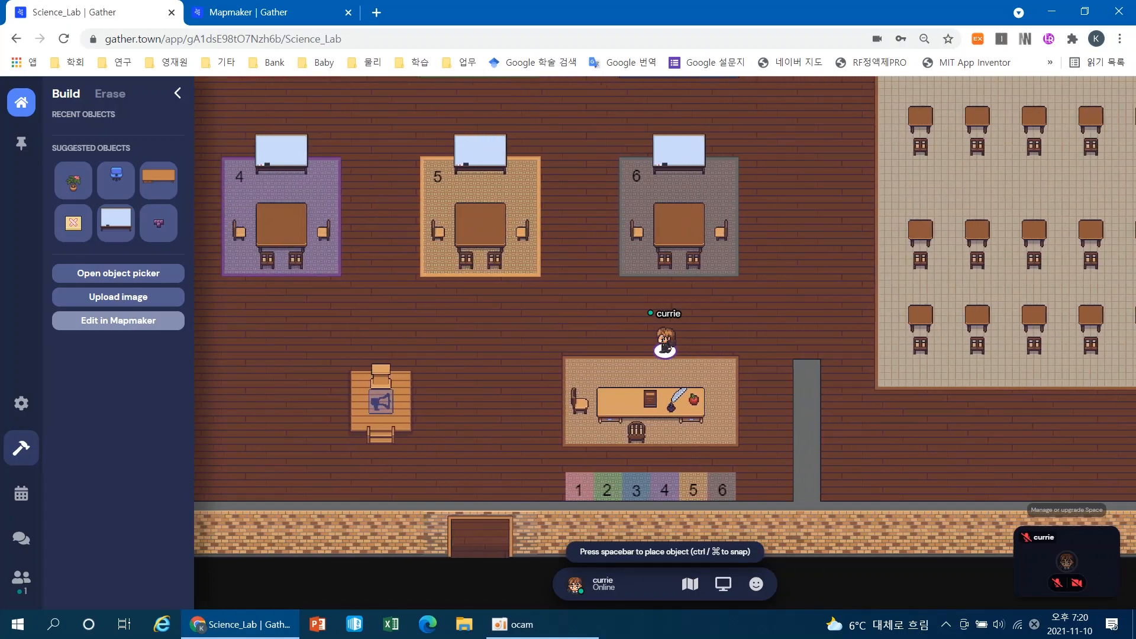
key(Left)
key(Up)
key(Up)
key(Up)
key(Left)
key(Left)
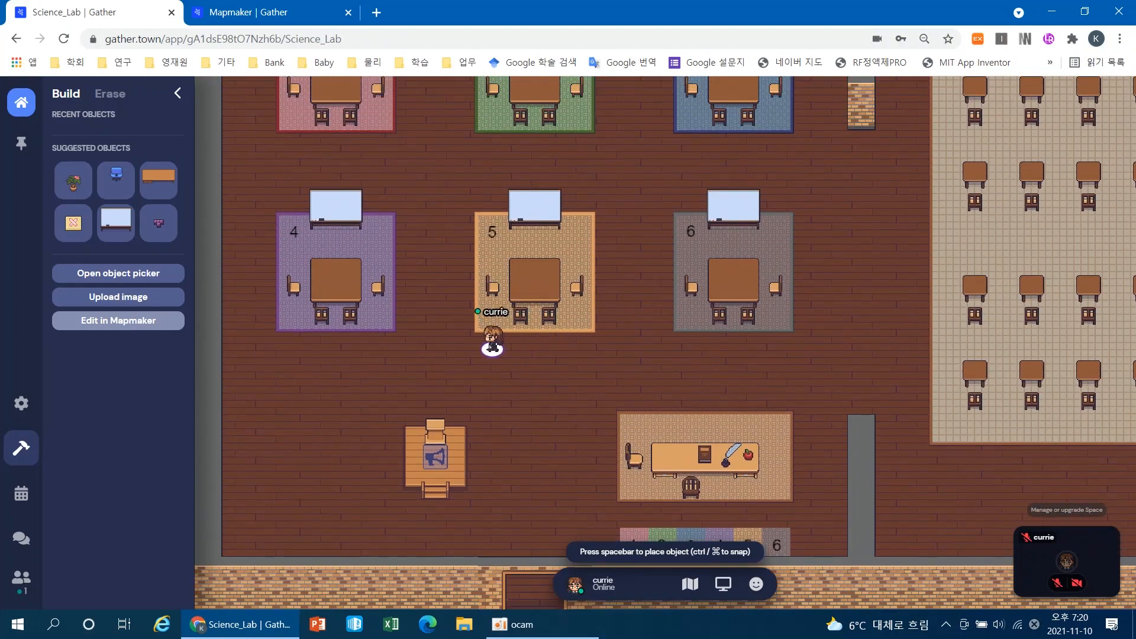
key(Up)
key(Up)
key(Up)
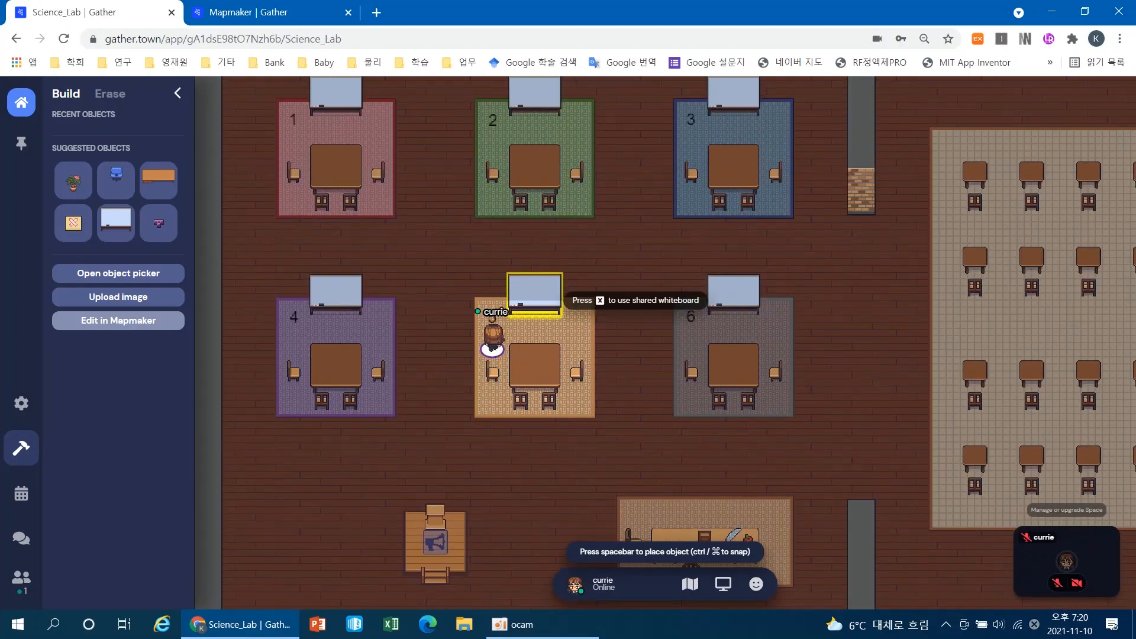